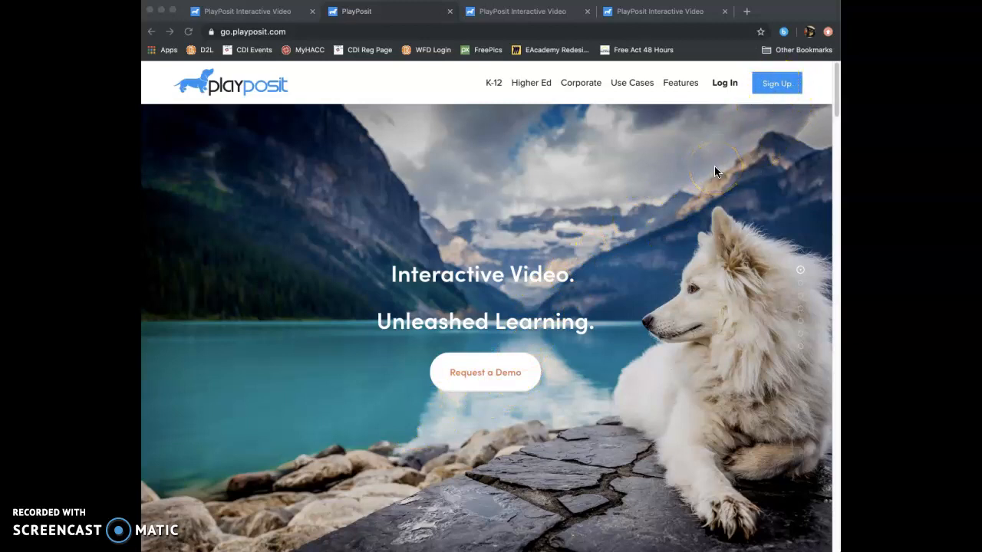
Sign up for PlayPosit with the Gmail Google account and allow playposit.com the requested Google Classroom access.
{"action": "left_click", "coordinate": [786, 83]}
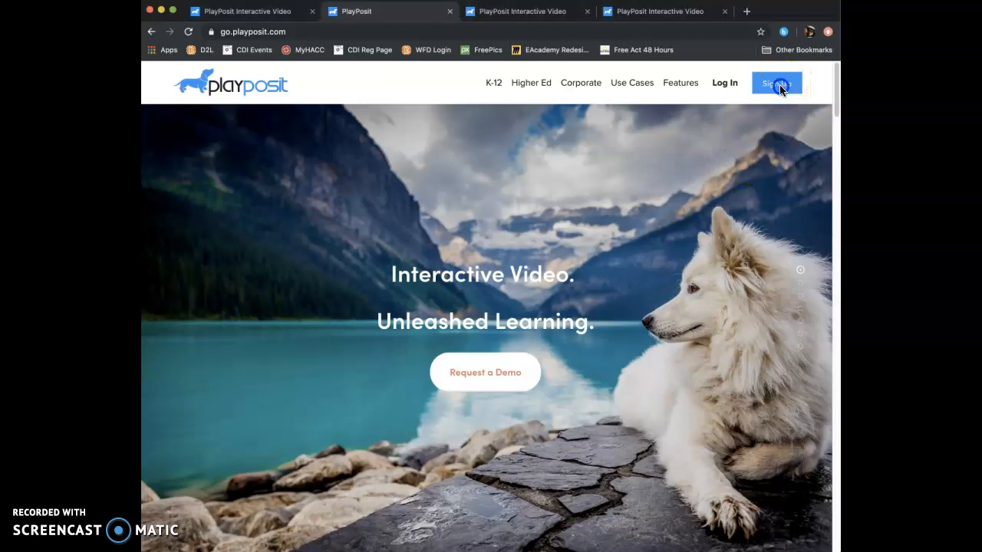
{"action": "left_click", "coordinate": [777, 86]}
{"action": "left_click", "coordinate": [605, 176]}
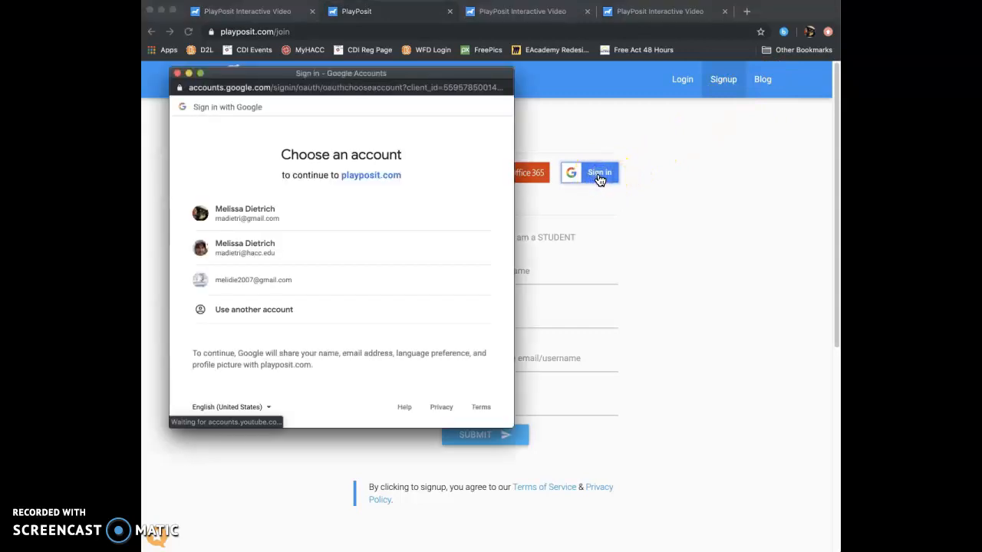
{"action": "left_click", "coordinate": [364, 221]}
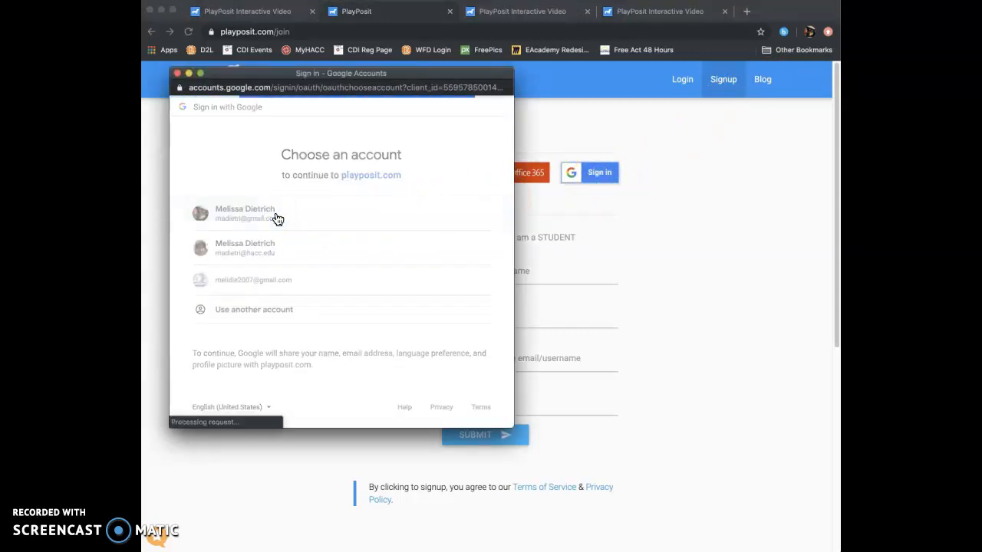
{"action": "left_click", "coordinate": [417, 268]}
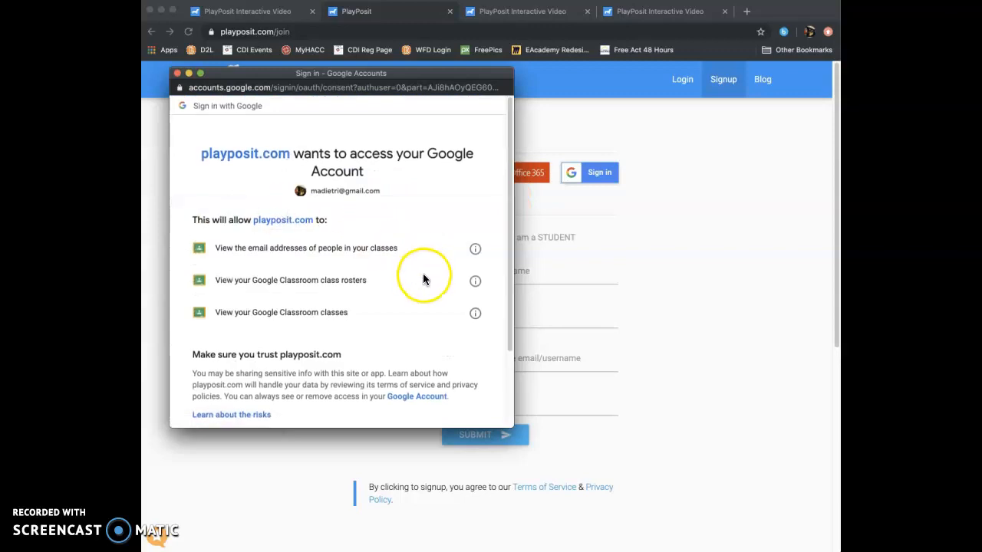
{"action": "scroll", "coordinate": [427, 248], "scroll_direction": "down", "scroll_amount": 3}
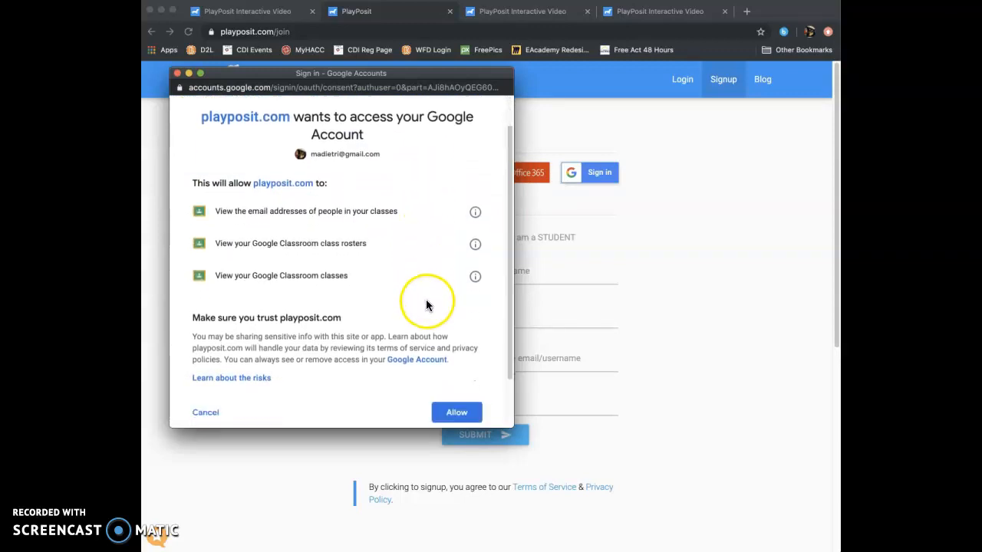
{"action": "left_click", "coordinate": [456, 365]}
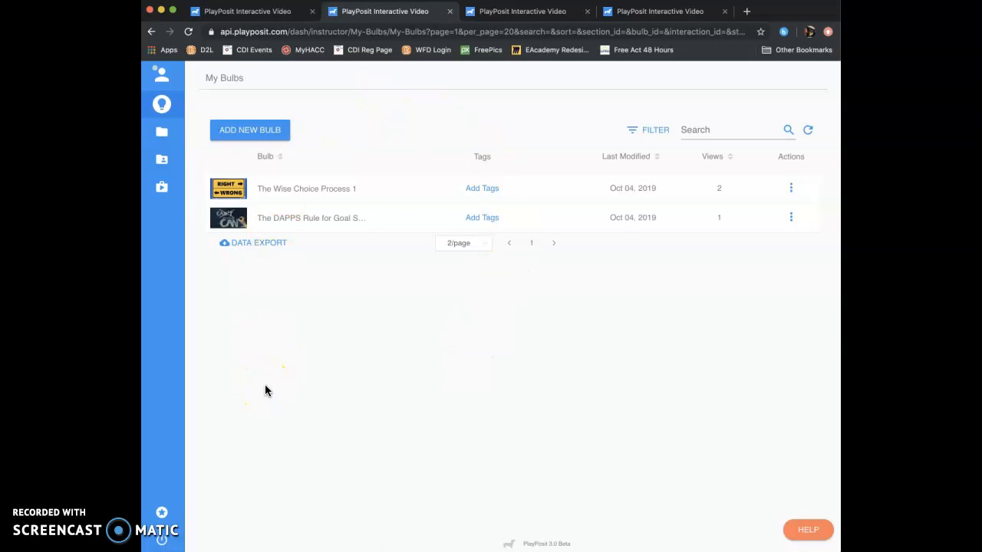
Look over the main navigation sections: My Bulbs, Folders, Classes and Premade Bulbs.
{"action": "mouse_move", "coordinate": [205, 289]}
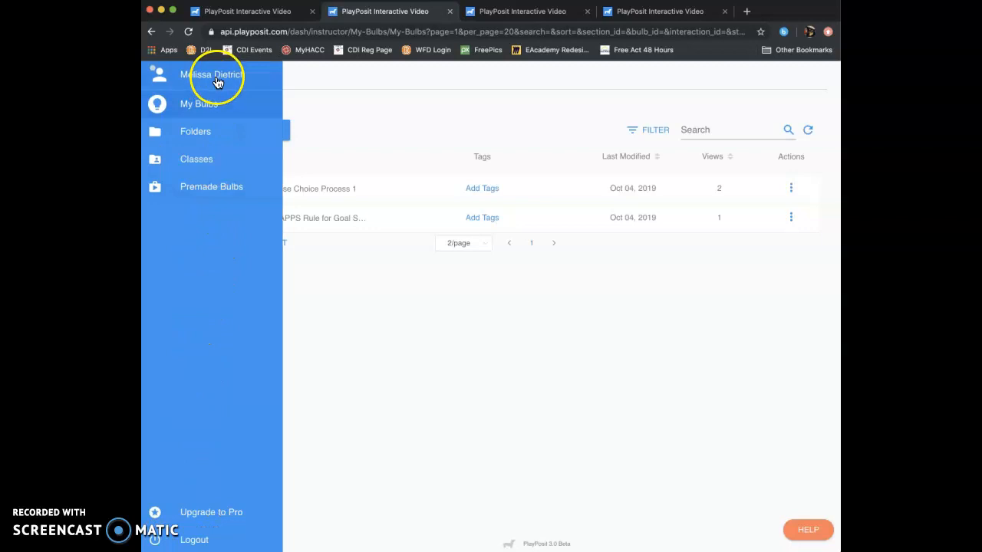
{"action": "left_click", "coordinate": [211, 102]}
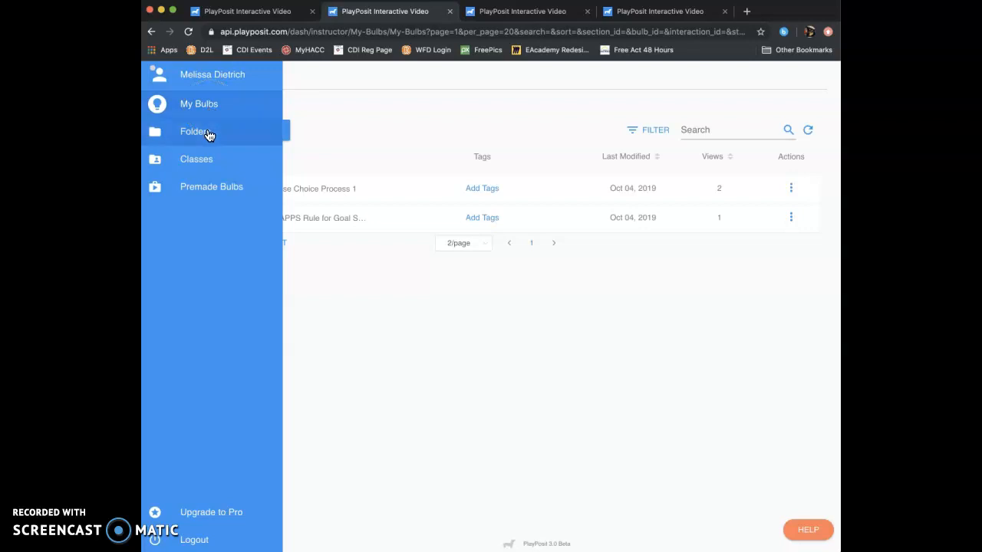
{"action": "left_click", "coordinate": [207, 161]}
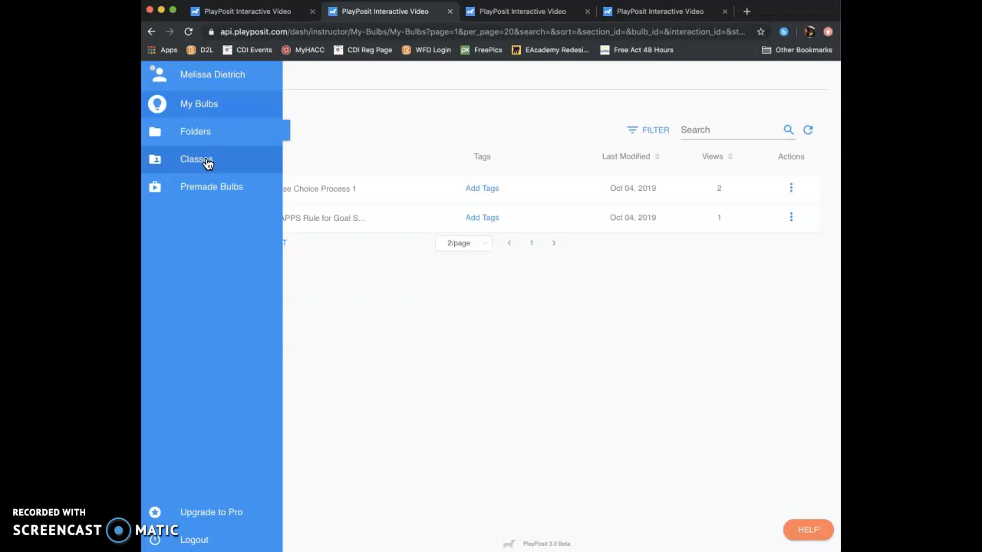
{"action": "left_click", "coordinate": [207, 191]}
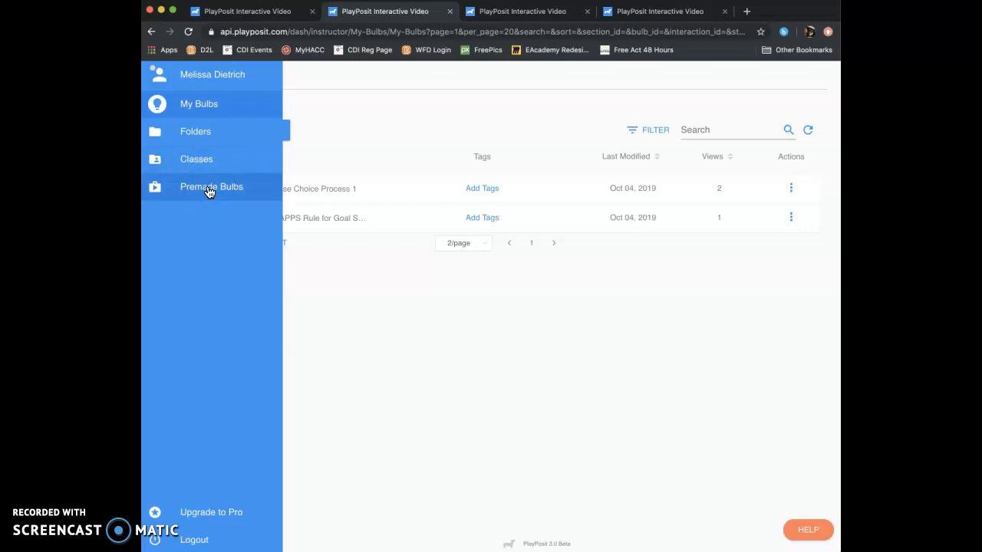
{"action": "left_click", "coordinate": [227, 101]}
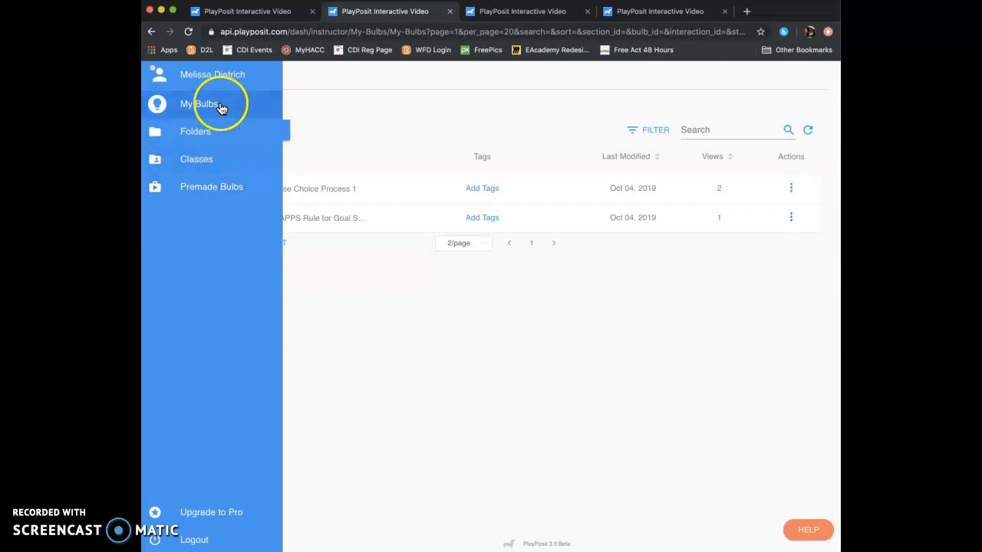
{"action": "left_click", "coordinate": [326, 121]}
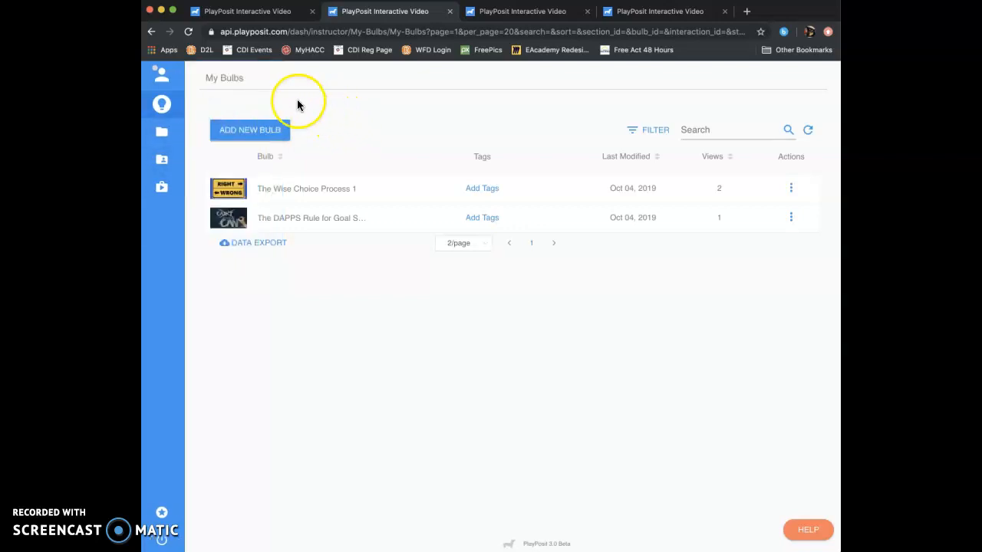
Create a new bulb and enter the designer.
{"action": "left_click", "coordinate": [260, 131]}
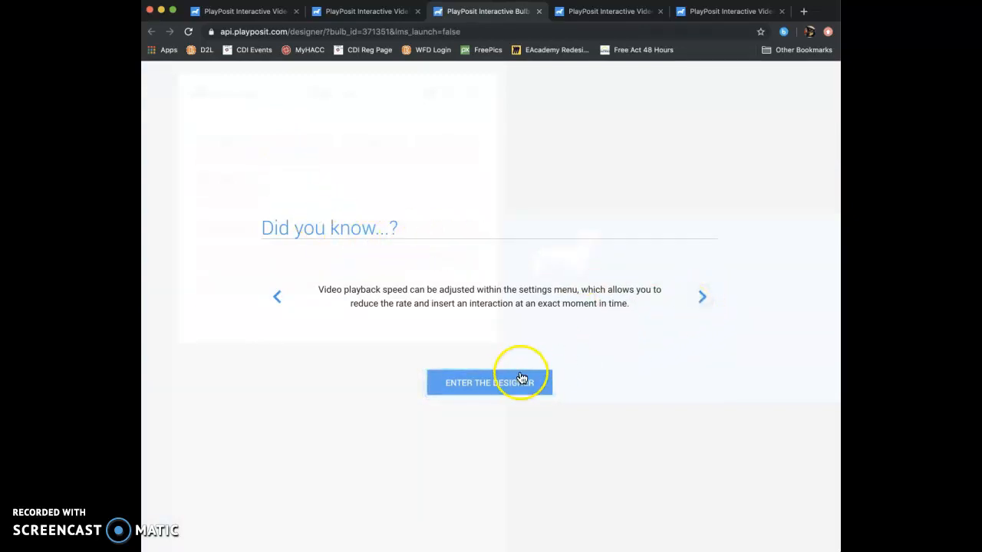
{"action": "left_click", "coordinate": [496, 390]}
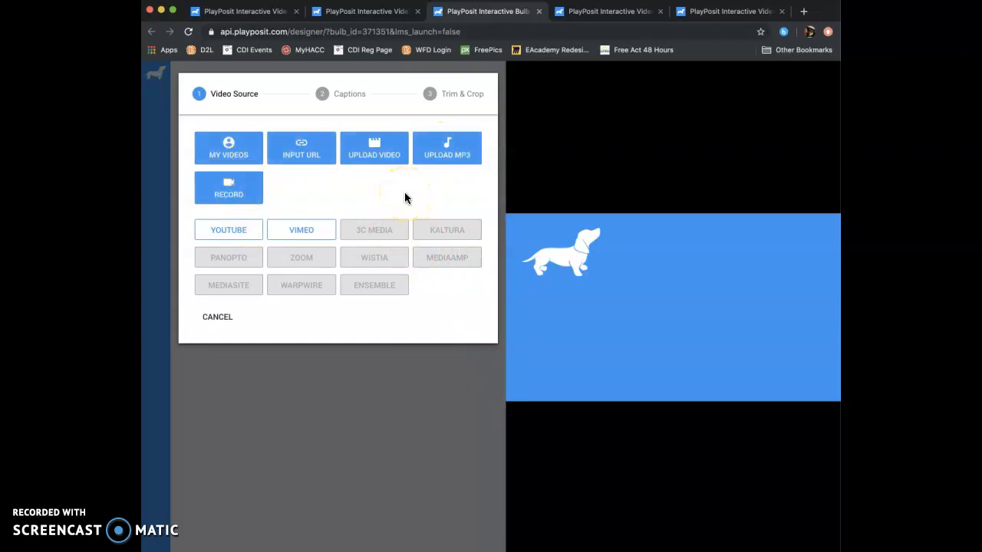
Search YouTube for "DAPPS Goal-Setting" and add "The DAPPS Rule for Goal Setting" as the bulb's video without customizing it.
{"action": "left_click", "coordinate": [234, 229]}
{"action": "left_click", "coordinate": [369, 148]}
{"action": "type", "text": "DA"}
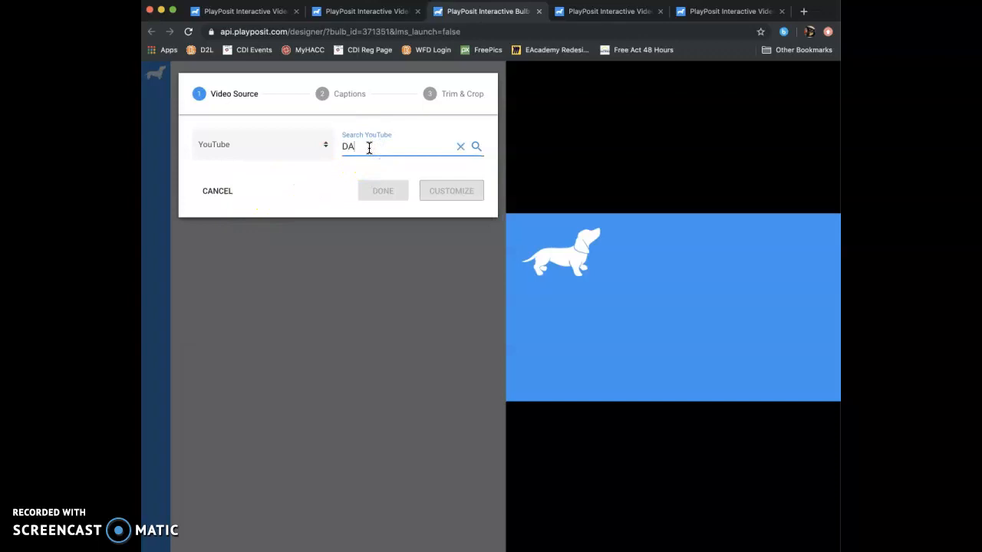
{"action": "type", "text": "PPY Goal-Setting"}
{"action": "left_click", "coordinate": [392, 198]}
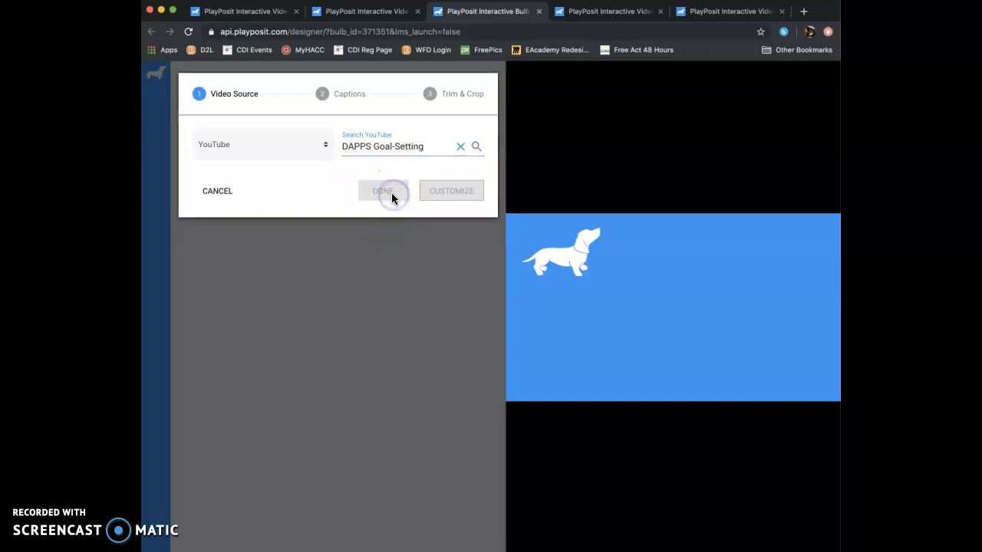
{"action": "left_click", "coordinate": [476, 146]}
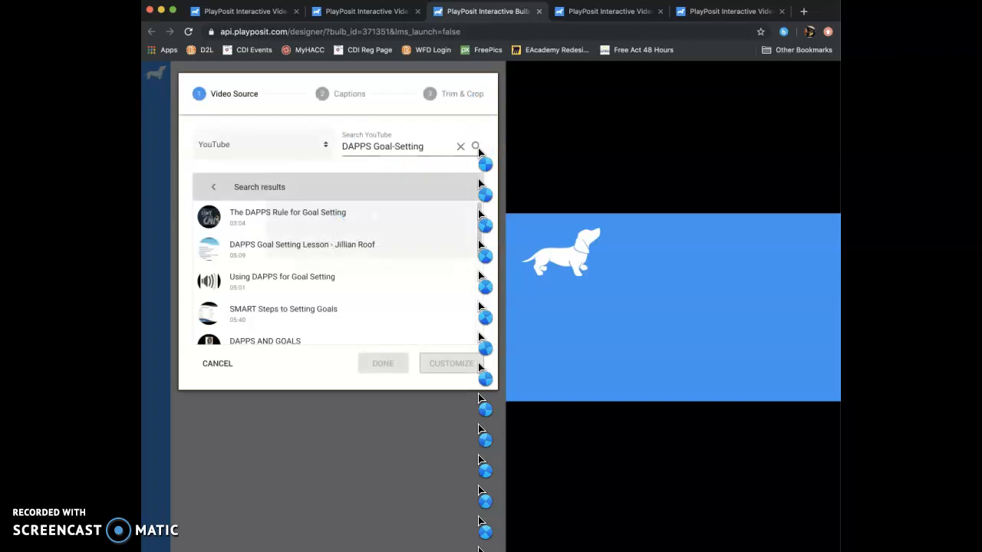
{"action": "left_click", "coordinate": [328, 213]}
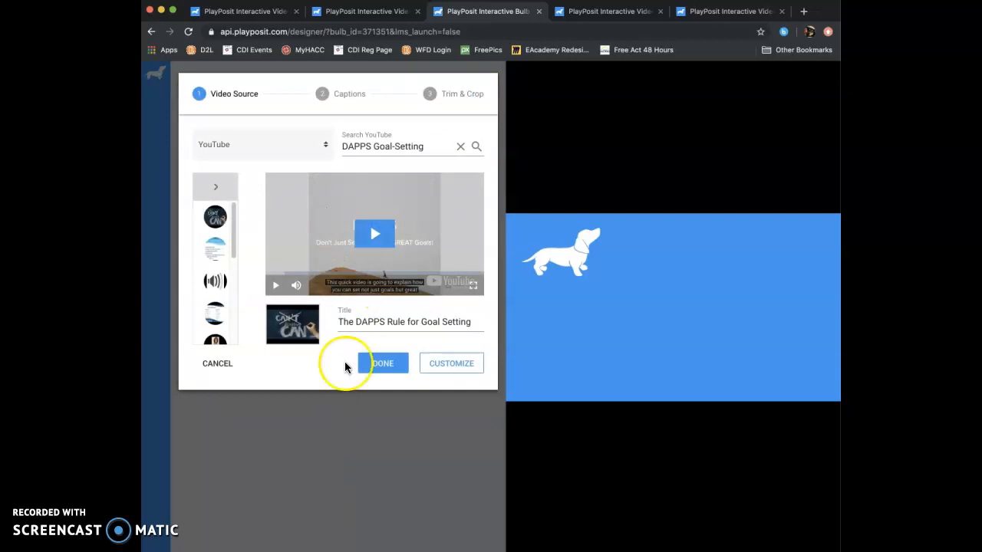
{"action": "left_click", "coordinate": [377, 371]}
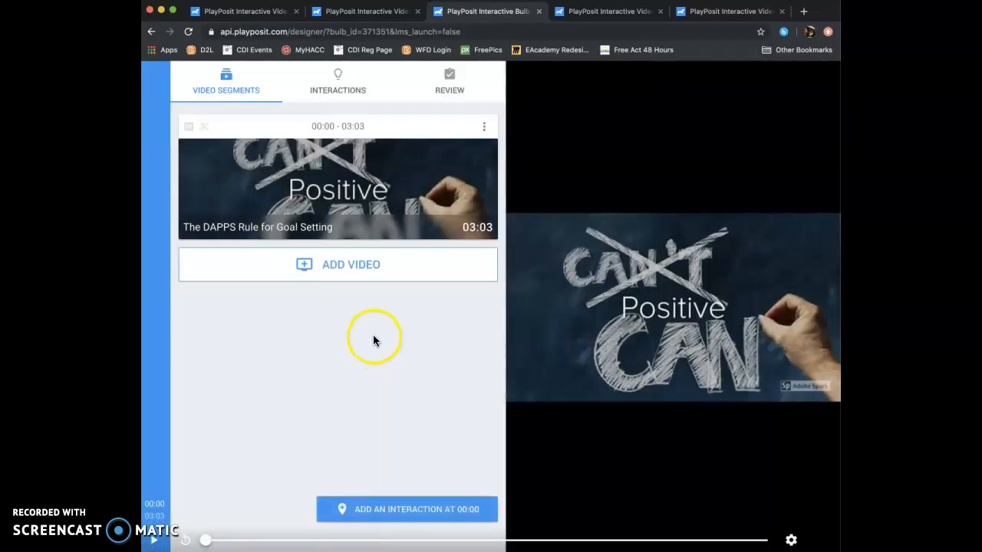
View the video segment's options and preview the video, moving playback to 01:26.
{"action": "left_click", "coordinate": [483, 127]}
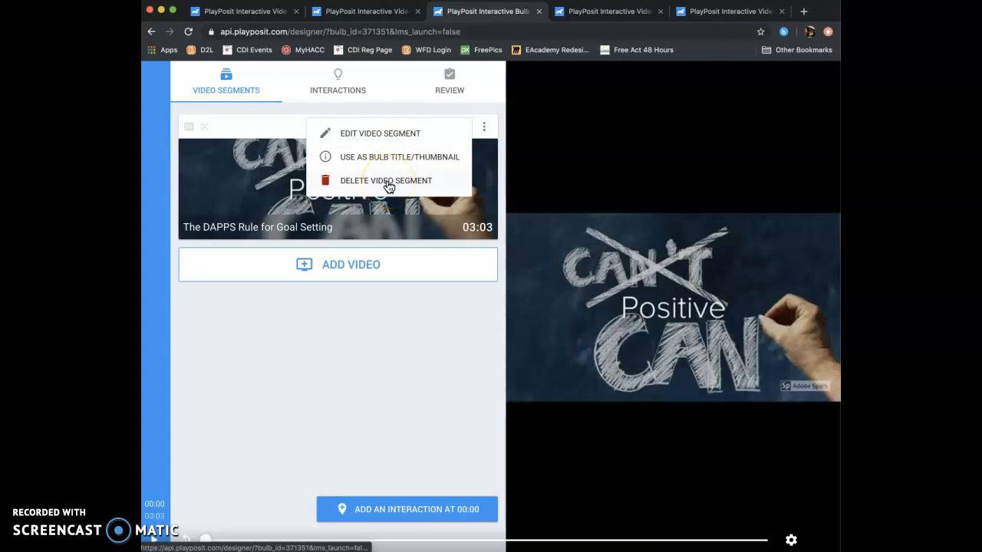
{"action": "left_click", "coordinate": [360, 267]}
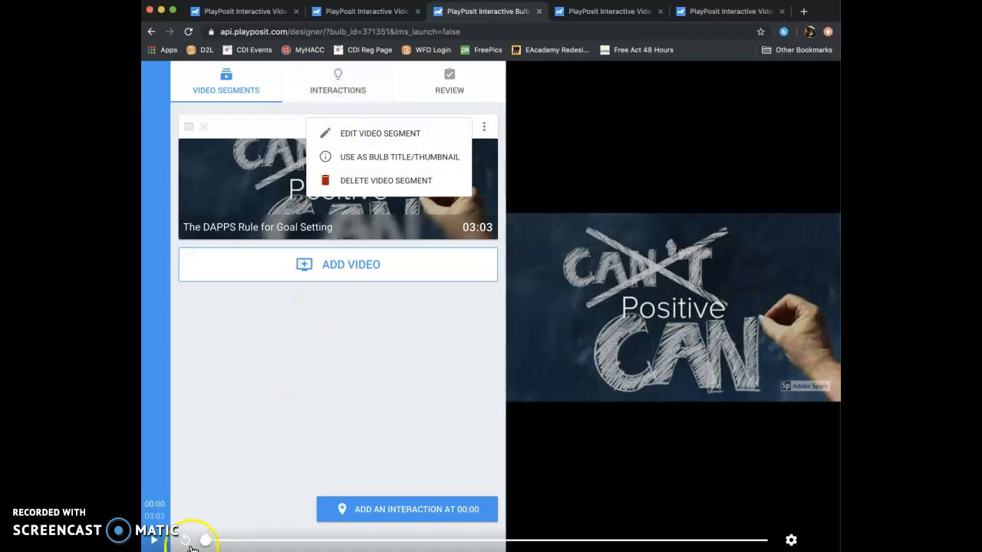
{"action": "left_click", "coordinate": [159, 542]}
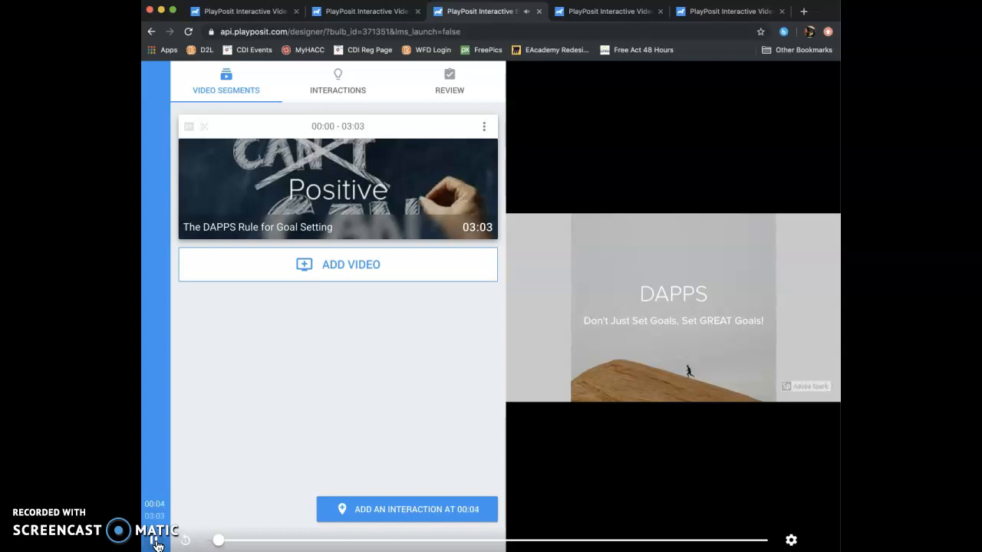
{"action": "left_click", "coordinate": [155, 543]}
{"action": "left_click", "coordinate": [220, 539]}
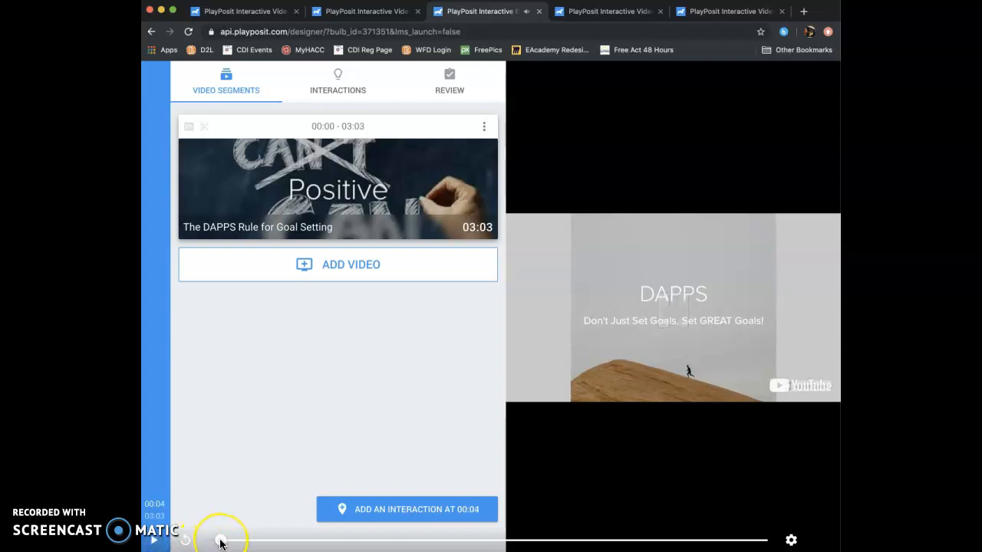
{"action": "left_click_drag", "start_coordinate": [220, 543], "coordinate": [468, 539]}
{"action": "left_click", "coordinate": [469, 539]}
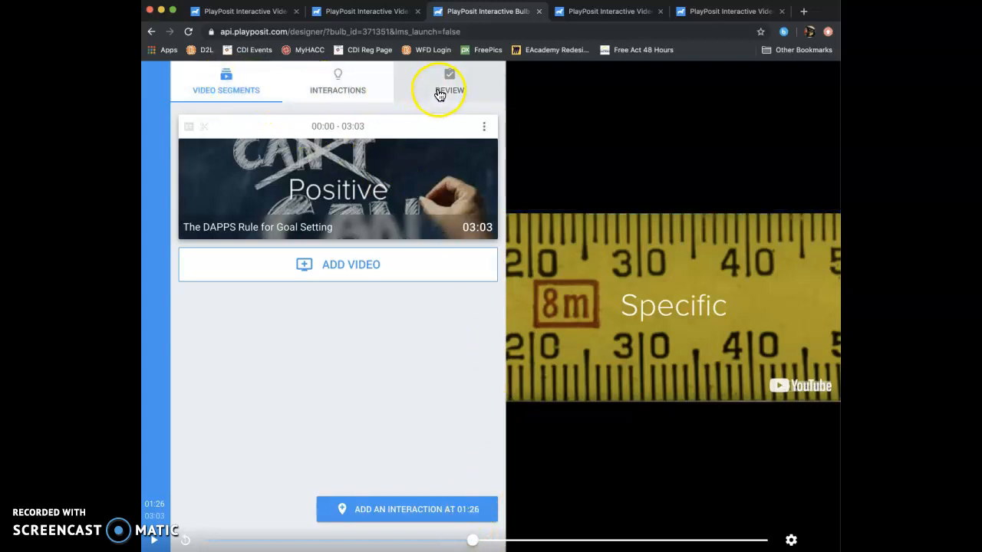
Examine the templates offered in the interaction template gallery and collapse it again.
{"action": "left_click", "coordinate": [343, 91]}
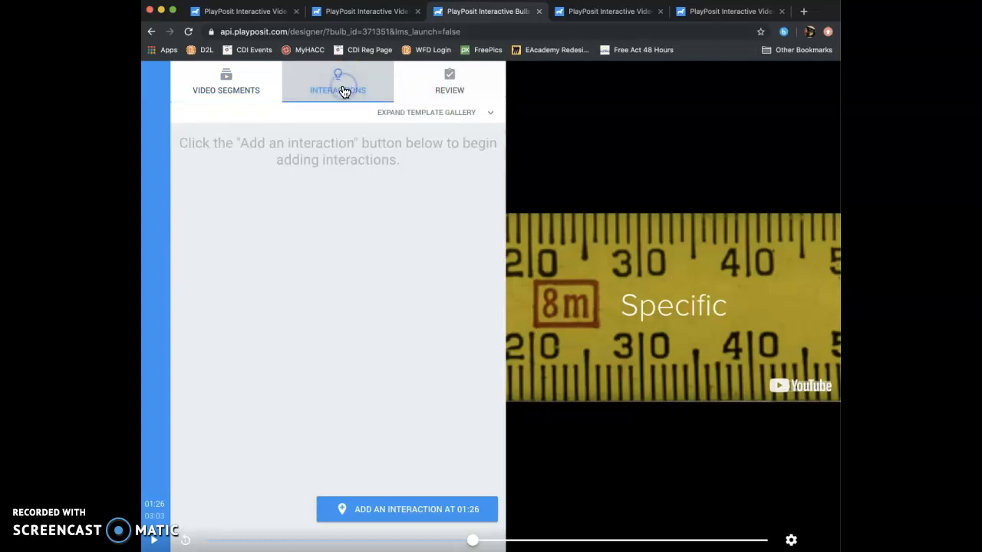
{"action": "left_click", "coordinate": [451, 115]}
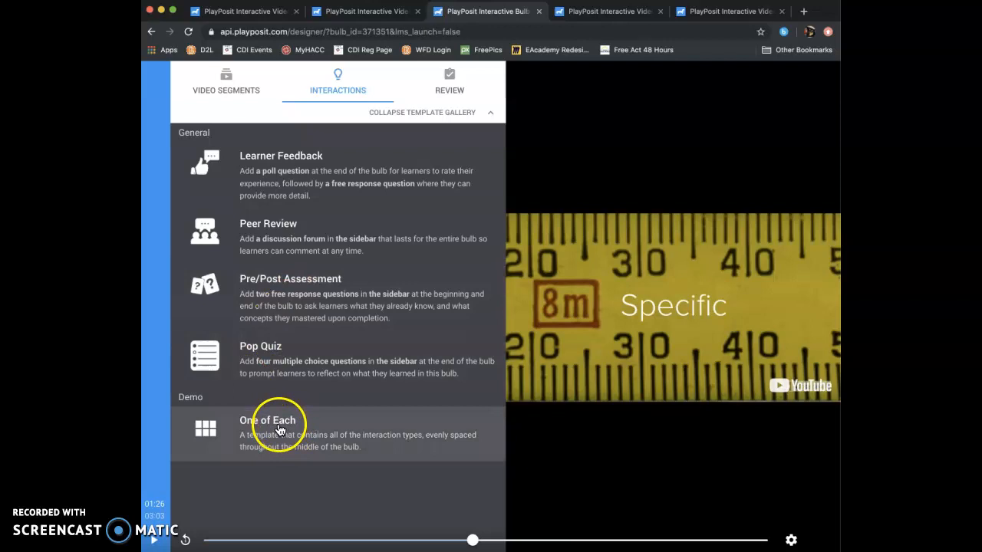
{"action": "left_click", "coordinate": [491, 116]}
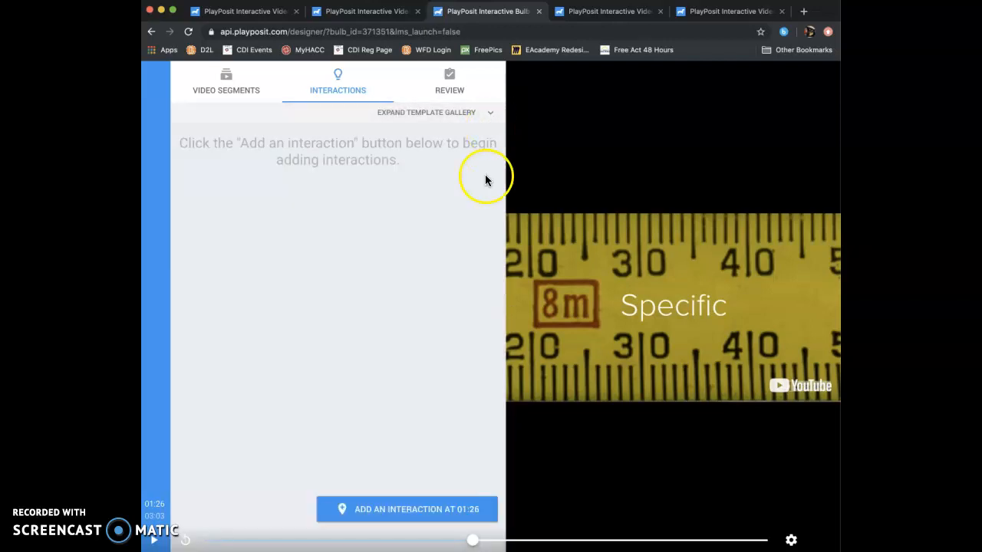
Start a new interaction at 00:57 in the video and examine the question, annotation and template types offered.
{"action": "left_click_drag", "start_coordinate": [471, 541], "coordinate": [382, 540]}
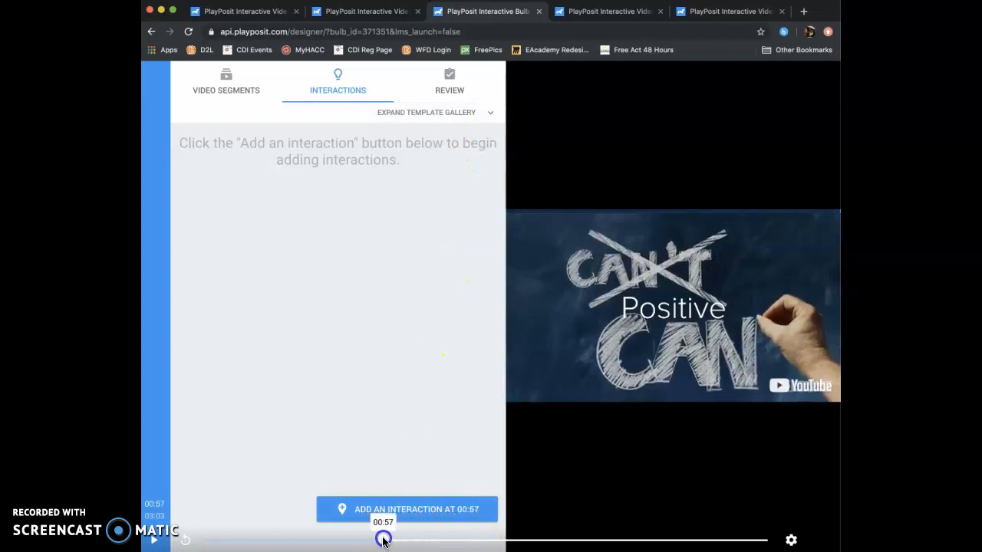
{"action": "left_click", "coordinate": [415, 512]}
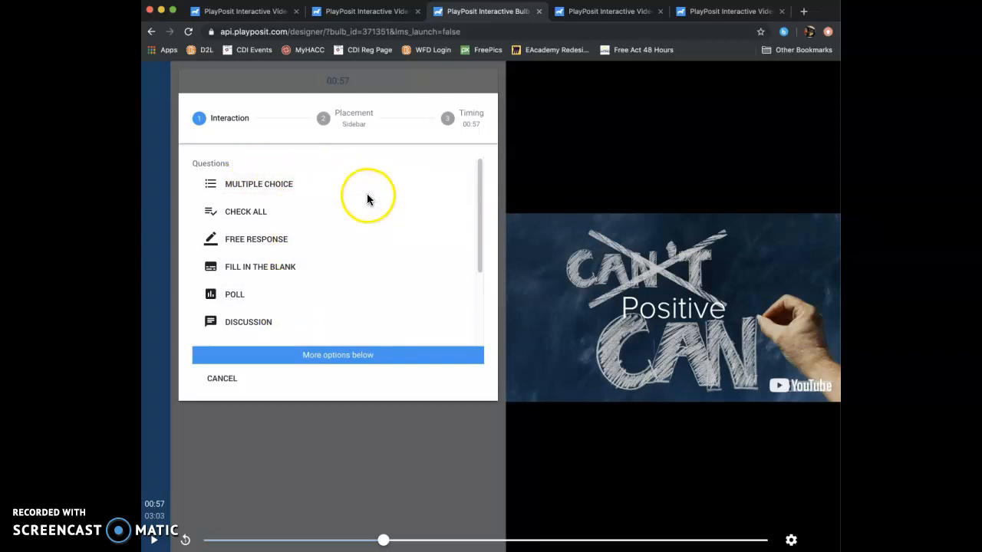
{"action": "scroll", "coordinate": [367, 199], "scroll_direction": "down", "scroll_amount": 1}
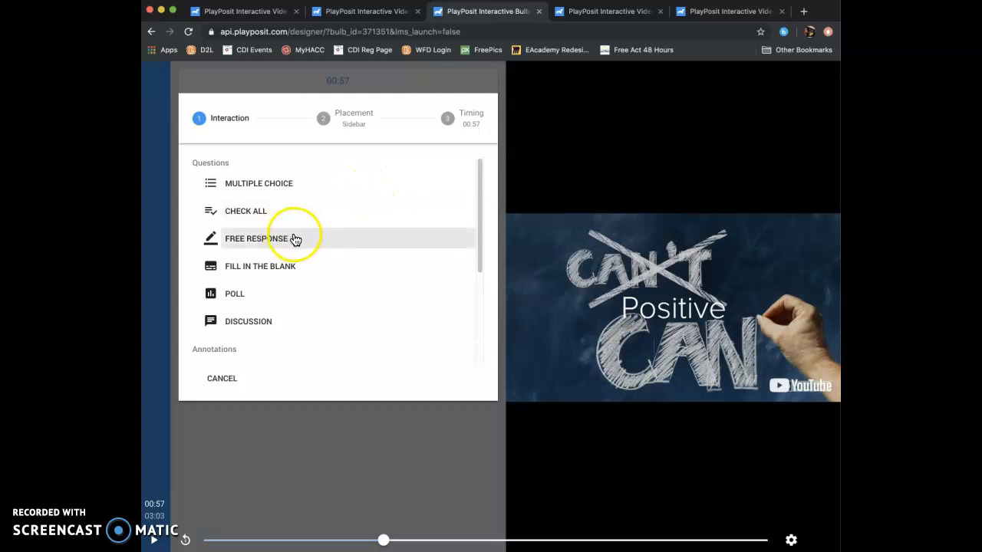
{"action": "scroll", "coordinate": [352, 247], "scroll_direction": "down", "scroll_amount": 1}
{"action": "scroll", "coordinate": [354, 247], "scroll_direction": "down", "scroll_amount": 1}
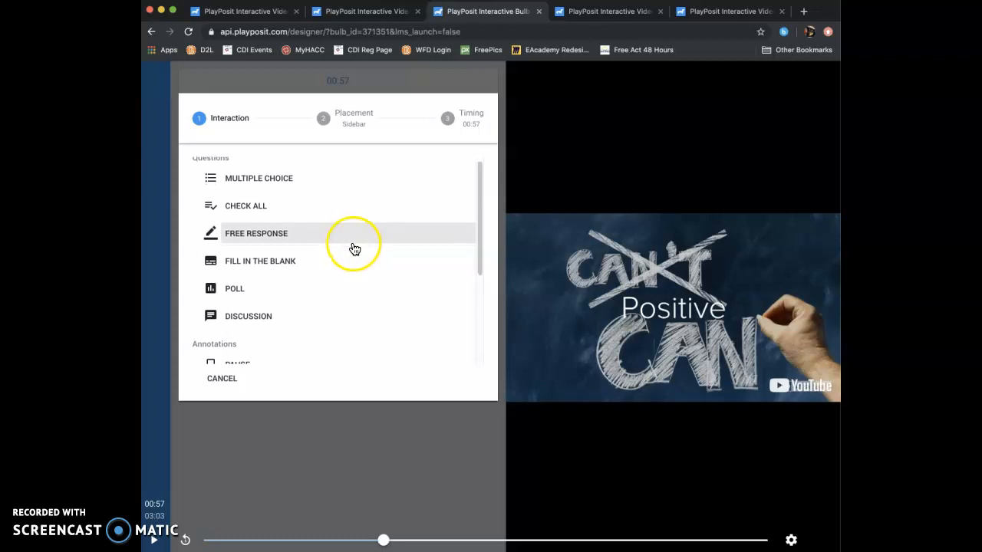
{"action": "scroll", "coordinate": [355, 257], "scroll_direction": "down", "scroll_amount": 1}
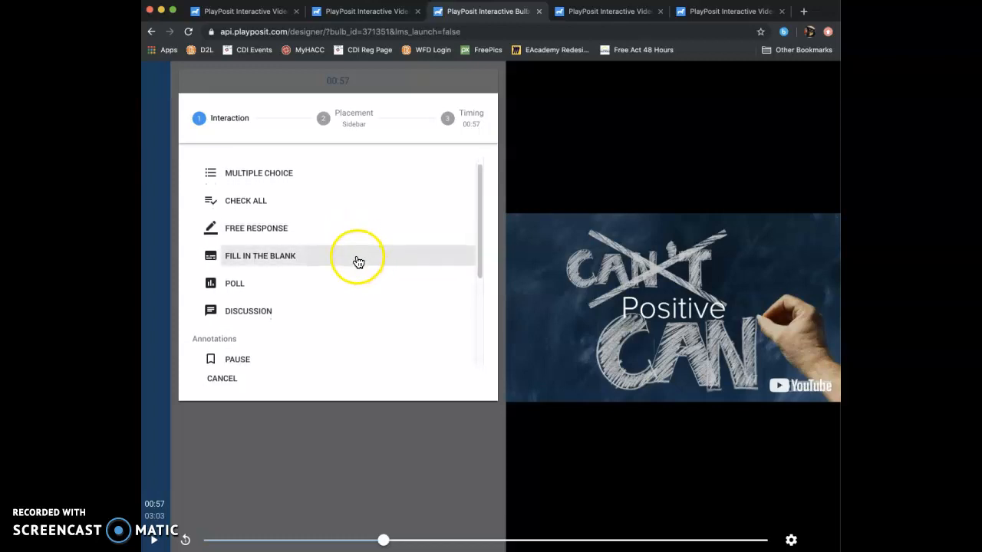
{"action": "scroll", "coordinate": [358, 262], "scroll_direction": "down", "scroll_amount": 3}
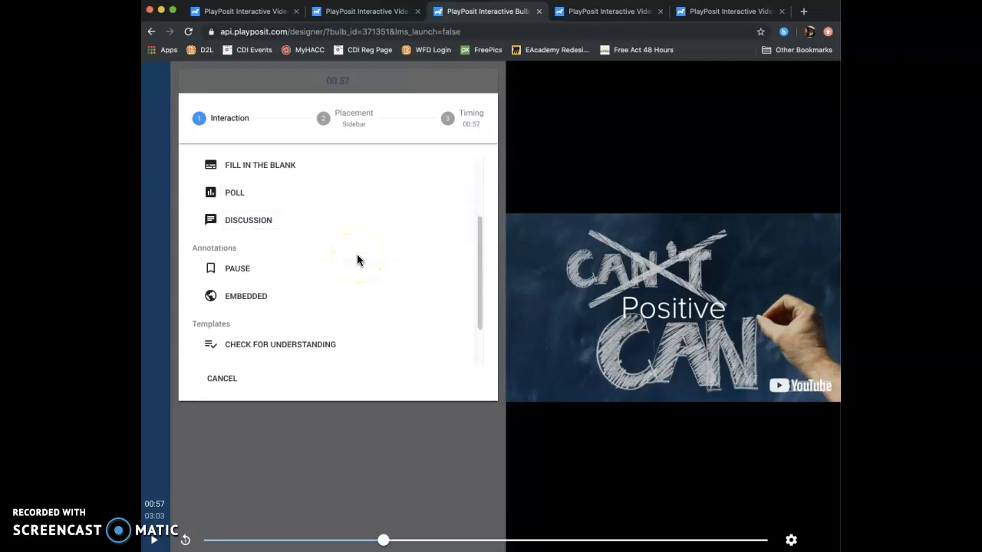
{"action": "left_click", "coordinate": [288, 270]}
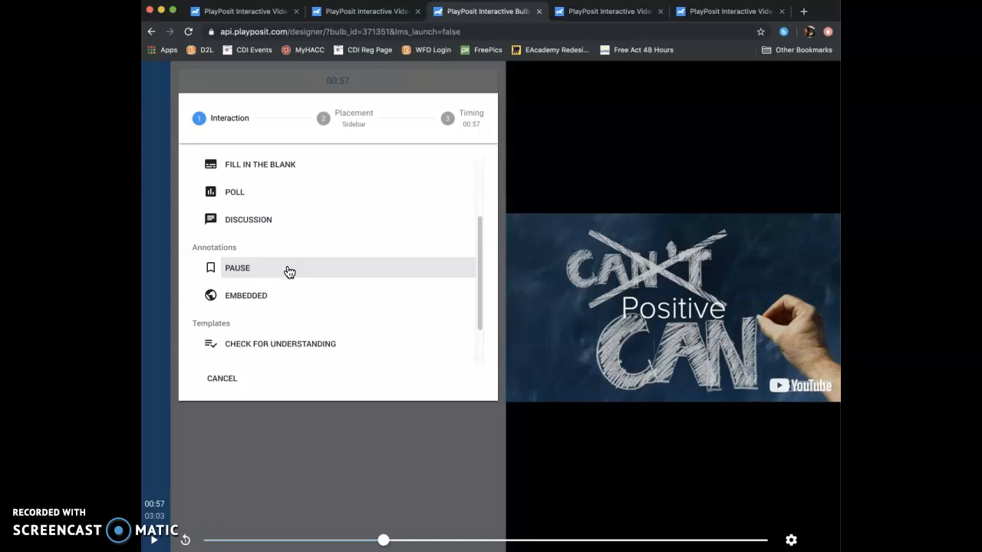
{"action": "left_click", "coordinate": [363, 292]}
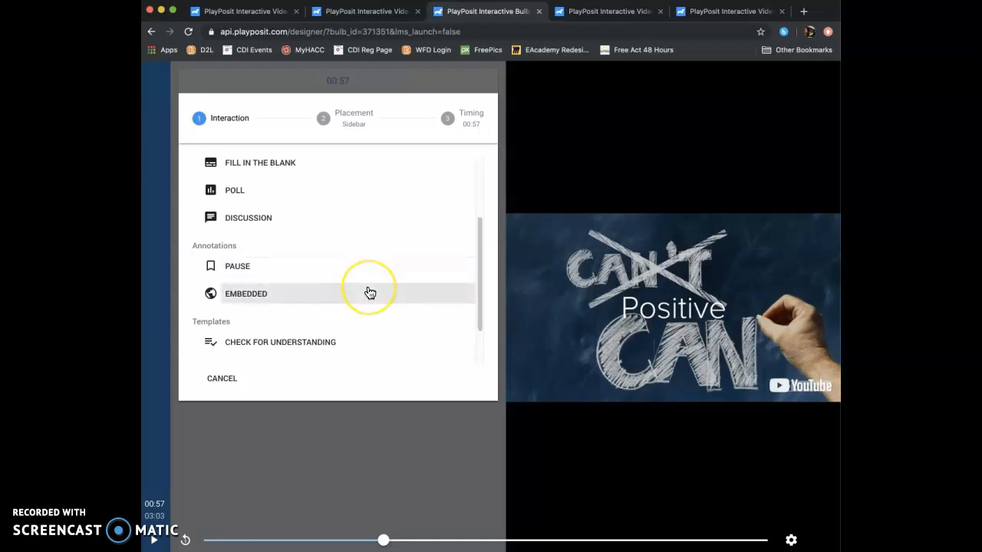
{"action": "scroll", "coordinate": [368, 292], "scroll_direction": "down", "scroll_amount": 2}
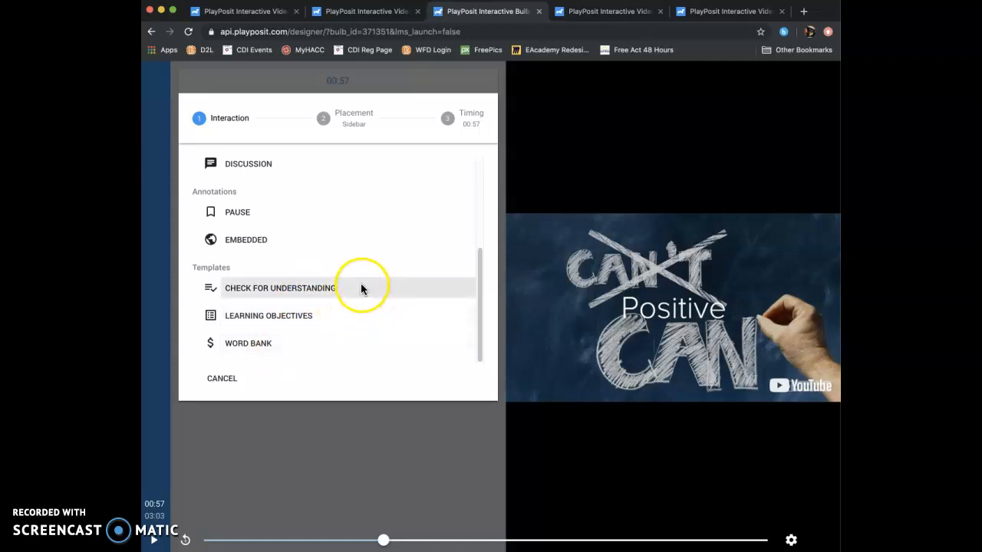
{"action": "scroll", "coordinate": [361, 287], "scroll_direction": "up", "scroll_amount": 5}
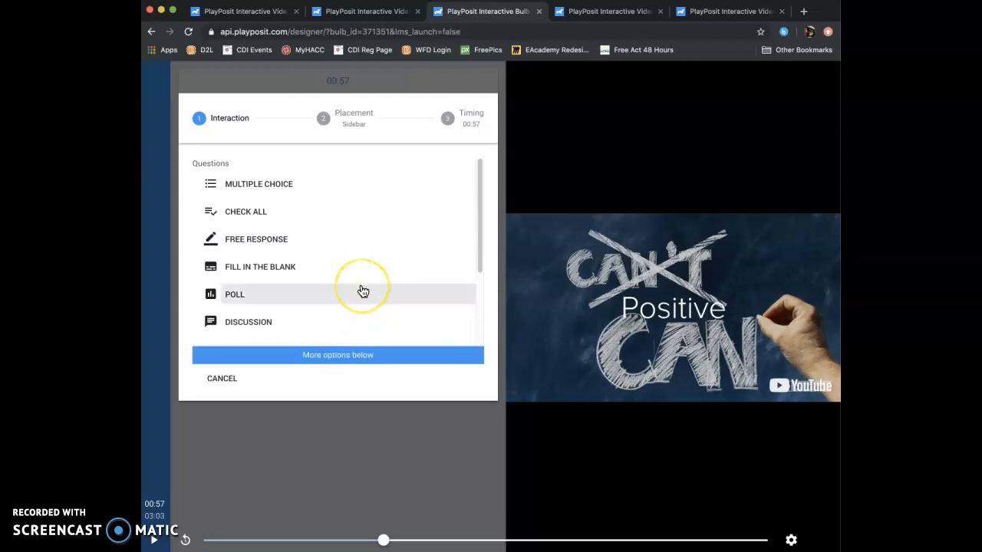
Make the interaction a multiple choice question reading "Which one would be positive?".
{"action": "left_click", "coordinate": [265, 189]}
{"action": "left_click", "coordinate": [256, 207]}
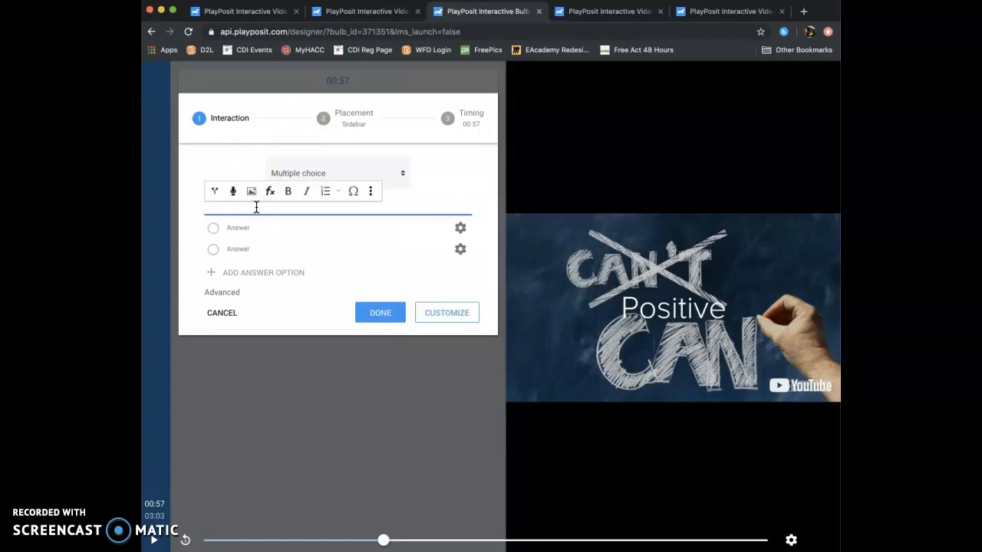
{"action": "type", "text": "Which one yould be positive?"}
{"action": "left_click", "coordinate": [241, 228]}
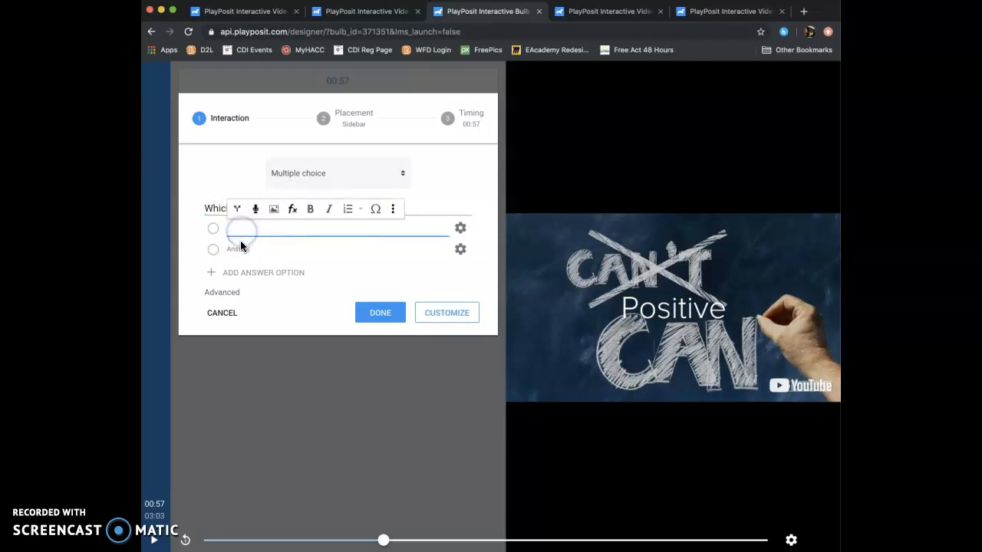
{"action": "left_click", "coordinate": [241, 247]}
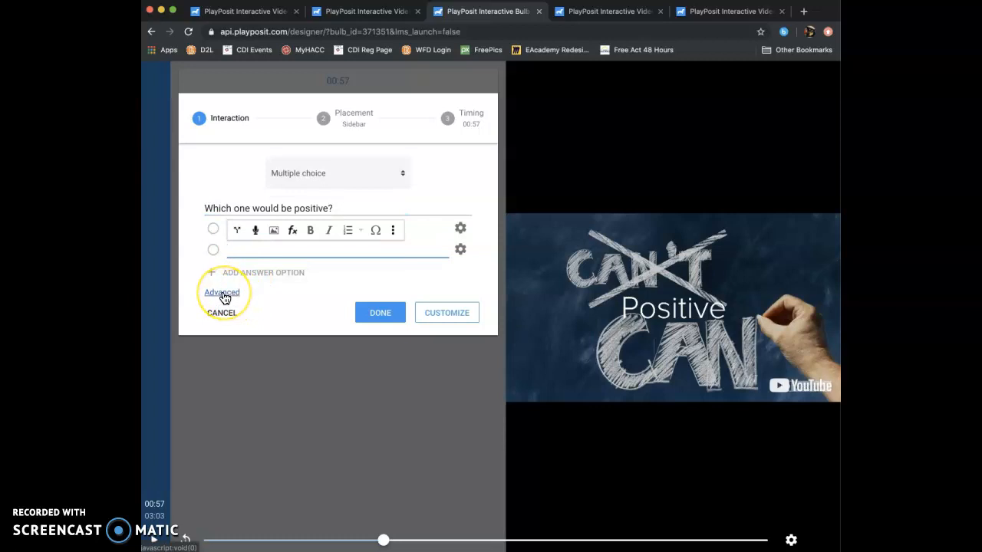
Try the question's advanced options for rewinding, randomized answer order and more than one attempt, and switch them off again.
{"action": "left_click", "coordinate": [223, 296]}
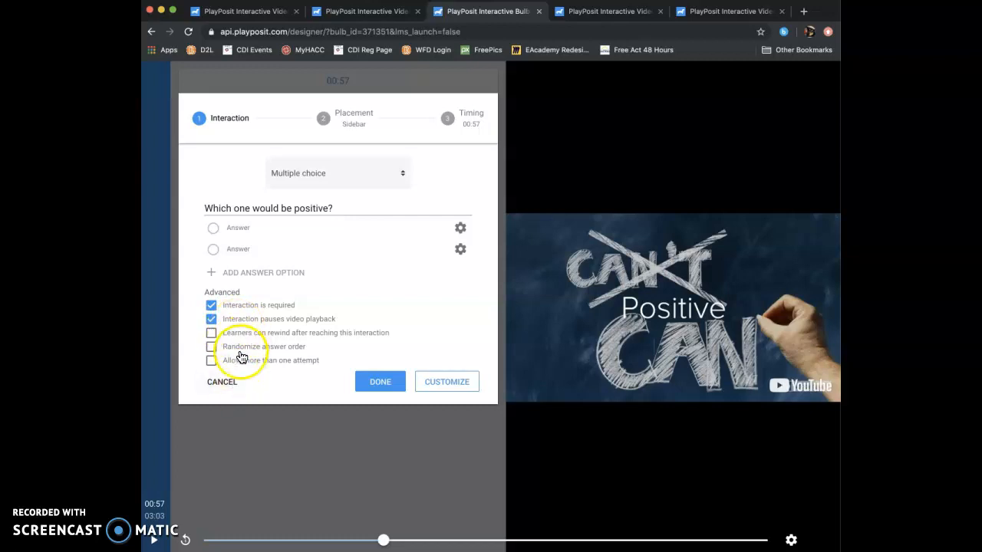
{"action": "left_click", "coordinate": [210, 347]}
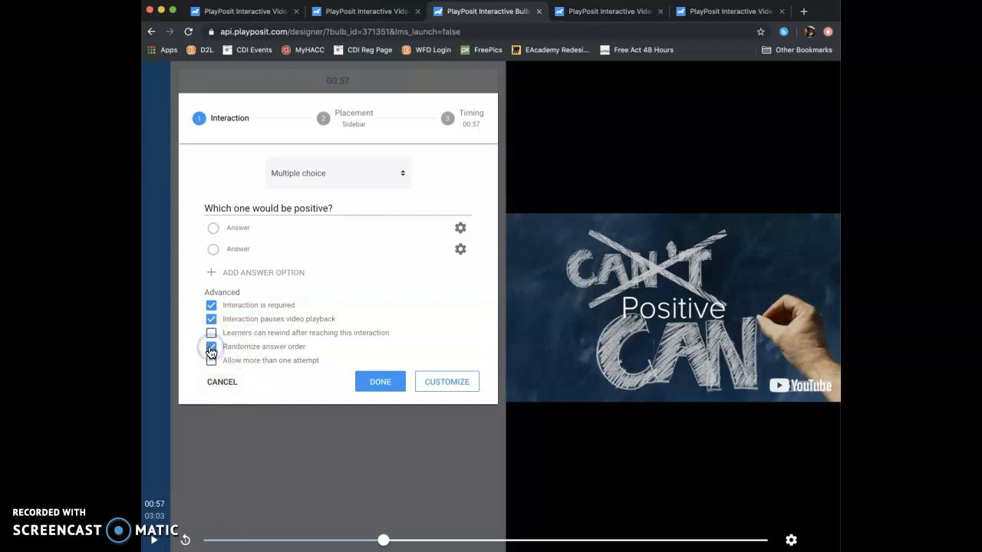
{"action": "left_click", "coordinate": [212, 360]}
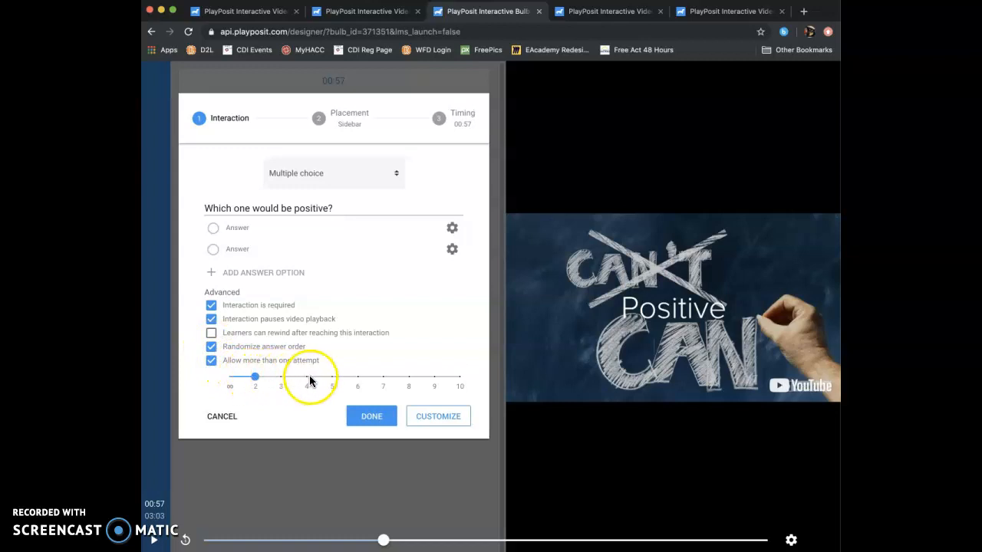
{"action": "left_click", "coordinate": [212, 334]}
{"action": "left_click", "coordinate": [212, 334]}
{"action": "left_click", "coordinate": [211, 346]}
{"action": "left_click", "coordinate": [212, 360]}
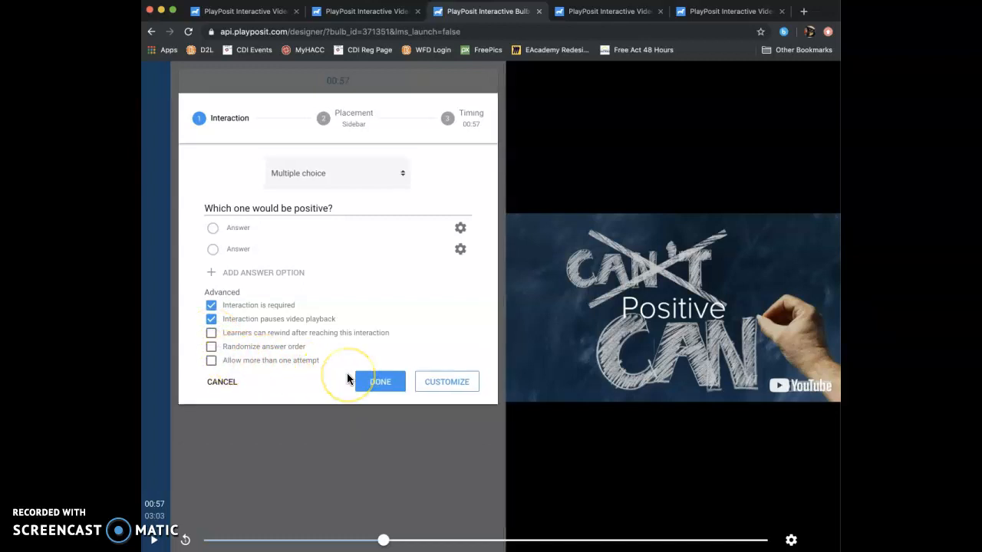
Enter the answers "One" and "Two", mark "Two" as correct, and finish the multiple choice interaction.
{"action": "left_click", "coordinate": [252, 224]}
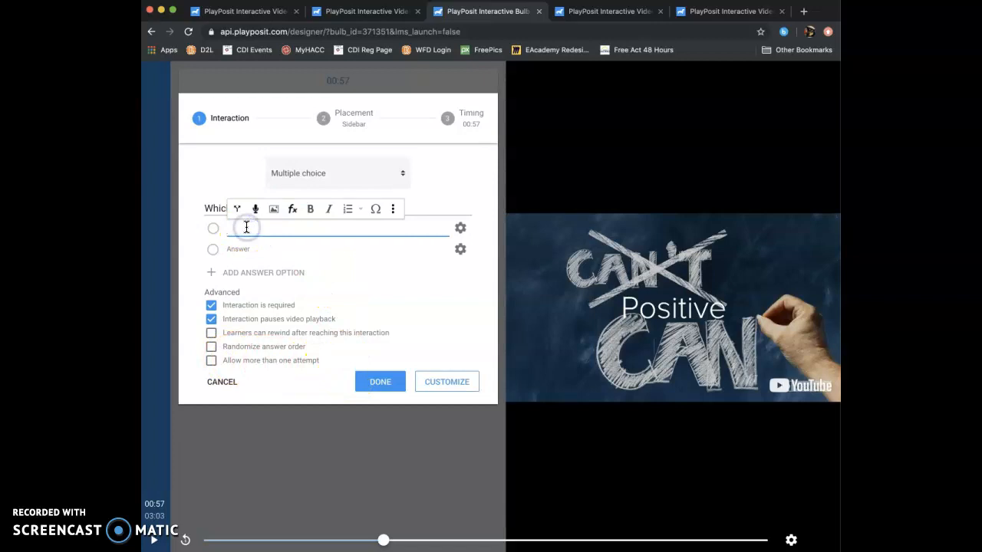
{"action": "type", "text": "One"}
{"action": "left_click", "coordinate": [240, 246]}
{"action": "type", "text": "Two"}
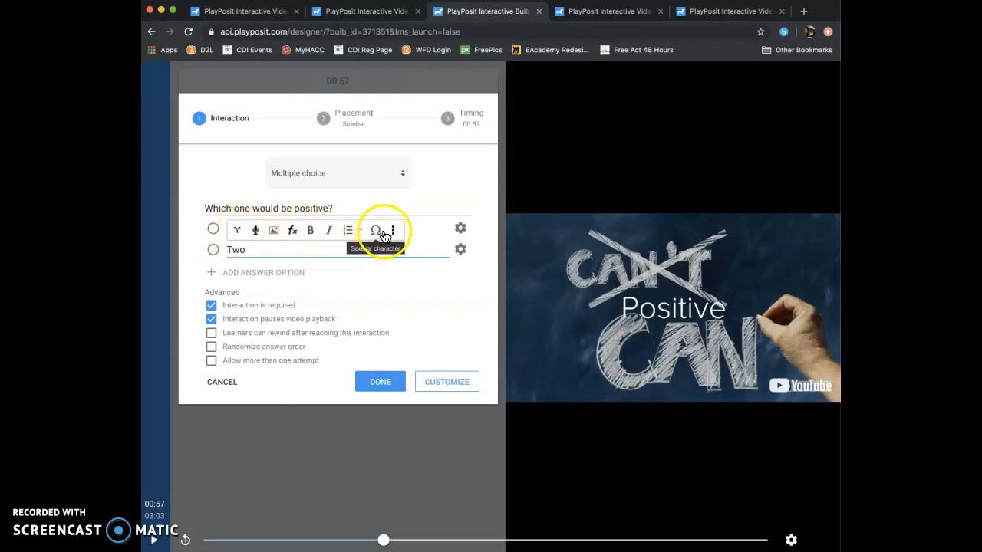
{"action": "type", "text": "Two"}
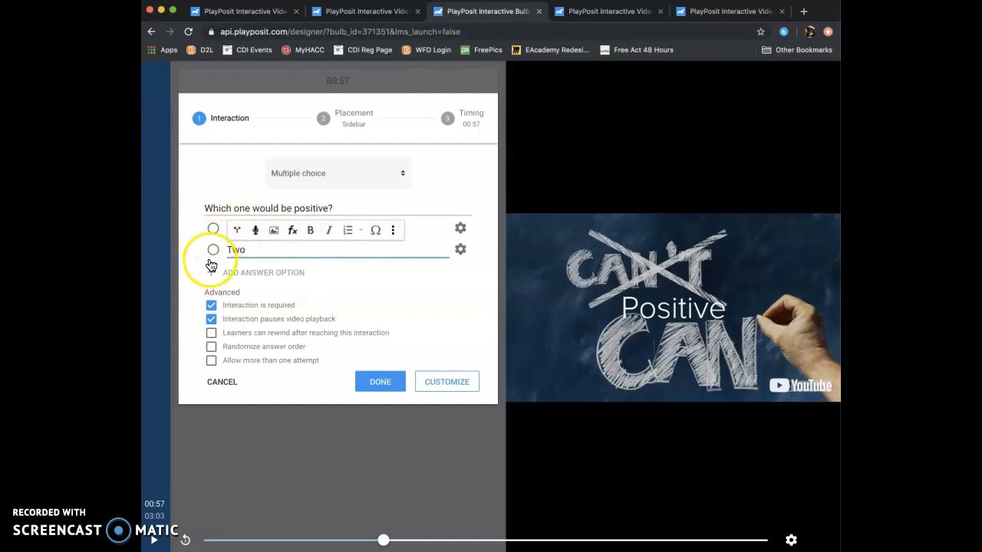
{"action": "left_click", "coordinate": [212, 252]}
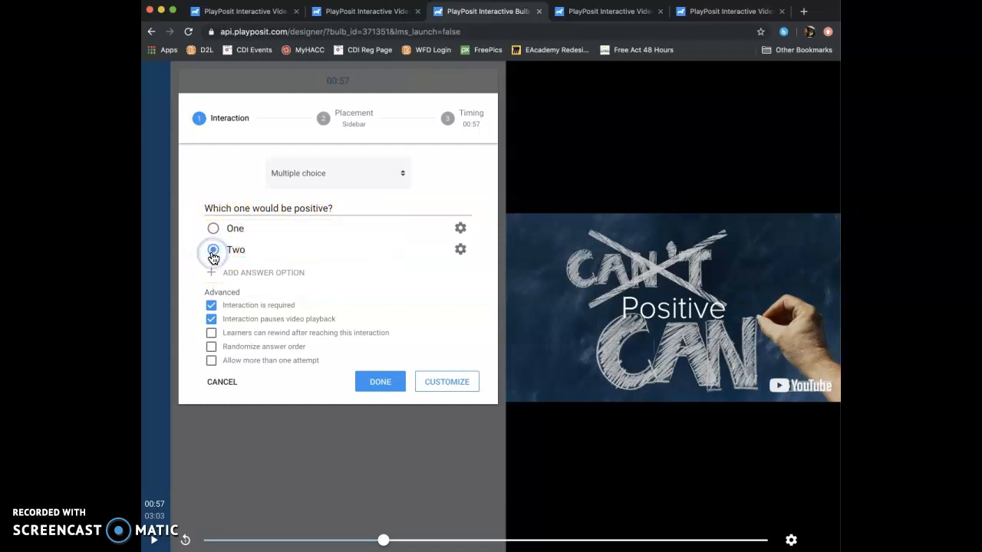
{"action": "left_click", "coordinate": [379, 384]}
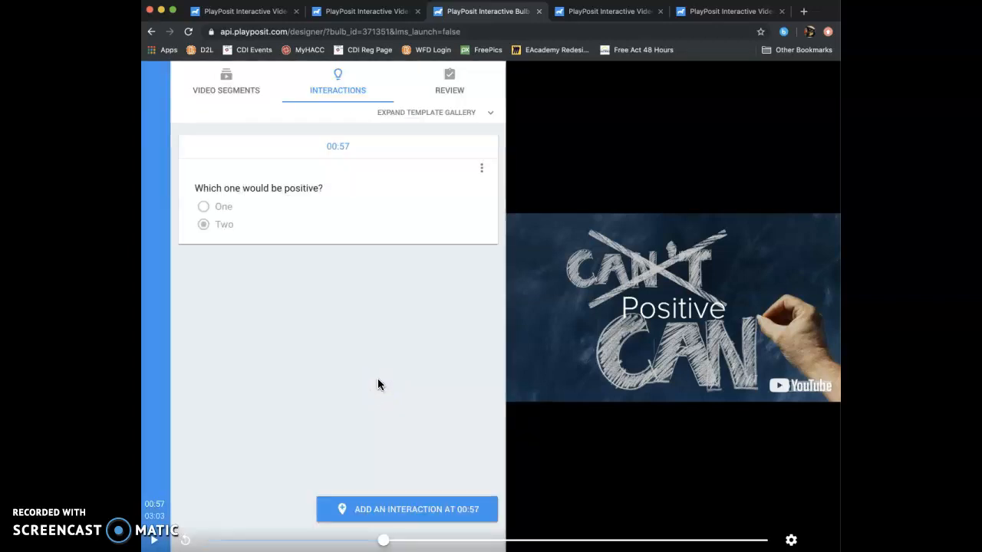
Move playback to 01:52, look over the template gallery again and collapse it without adding a template.
{"action": "left_click_drag", "start_coordinate": [386, 543], "coordinate": [432, 542]}
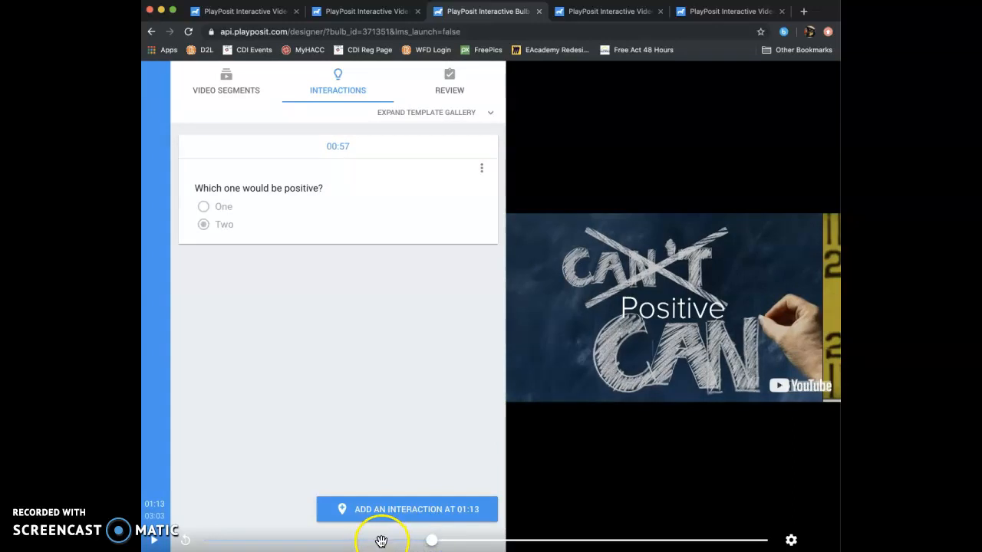
{"action": "left_click", "coordinate": [432, 542]}
{"action": "left_click_drag", "start_coordinate": [432, 542], "coordinate": [552, 541]}
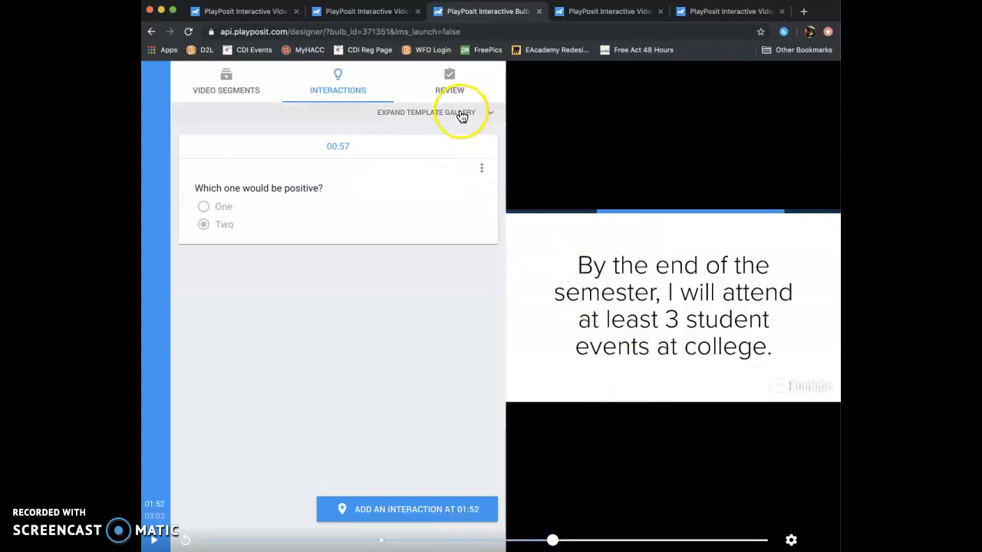
{"action": "left_click", "coordinate": [460, 114]}
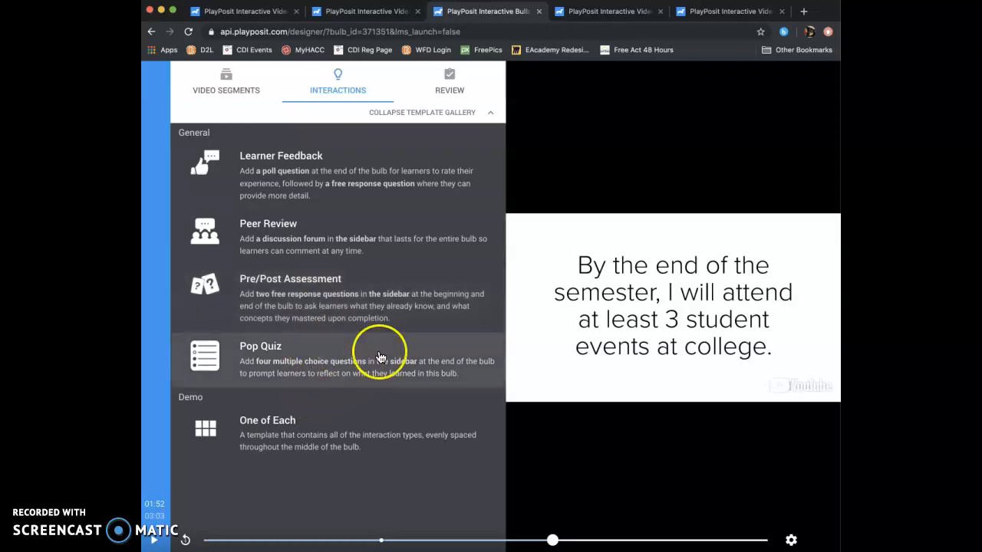
{"action": "left_click", "coordinate": [532, 188]}
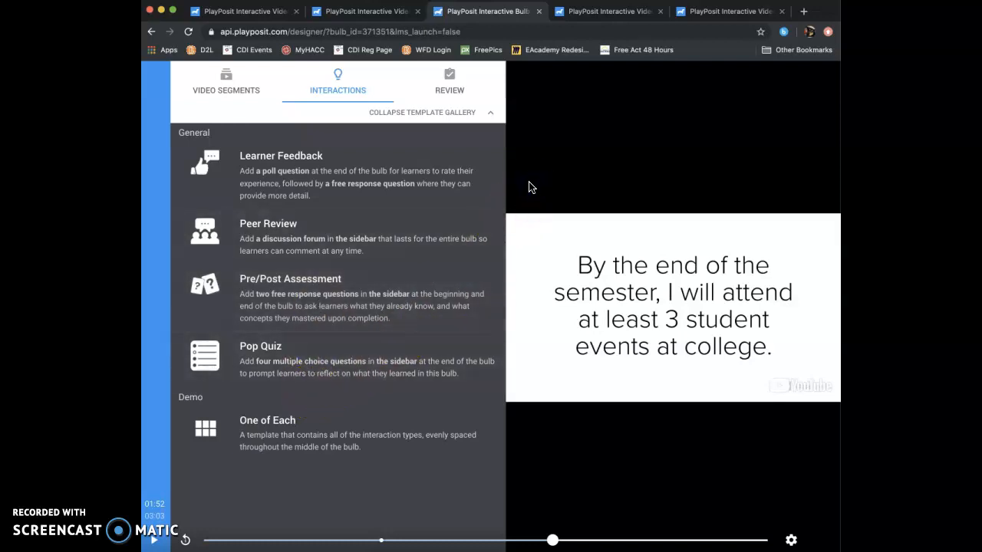
{"action": "left_click", "coordinate": [490, 113]}
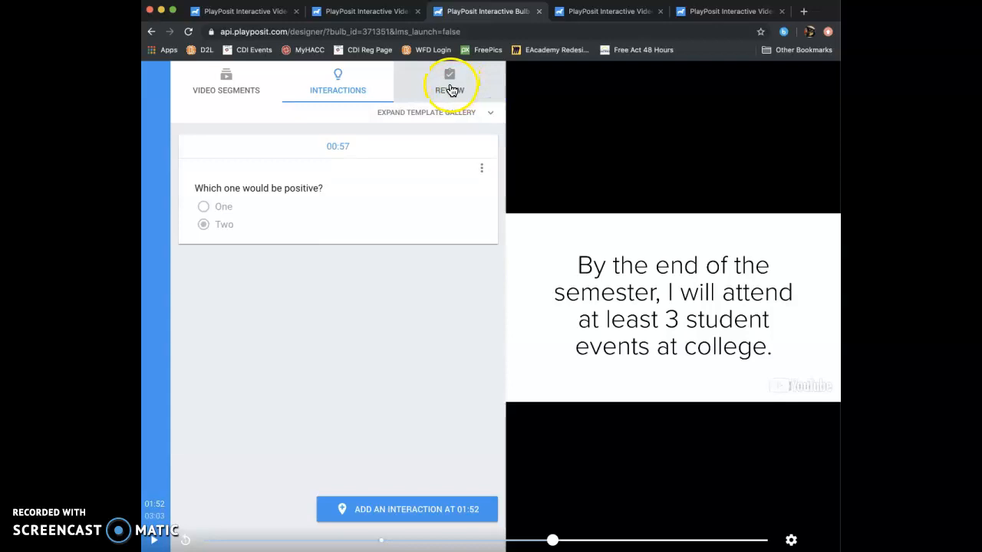
Review the bulb settings and playback options without changing them, and save and exit the bulb.
{"action": "left_click", "coordinate": [451, 90]}
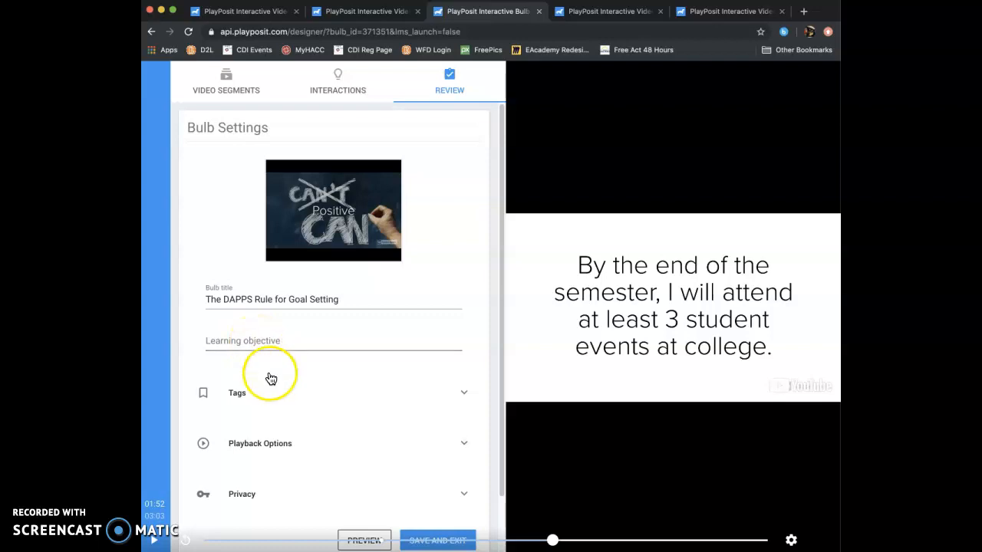
{"action": "left_click", "coordinate": [462, 445]}
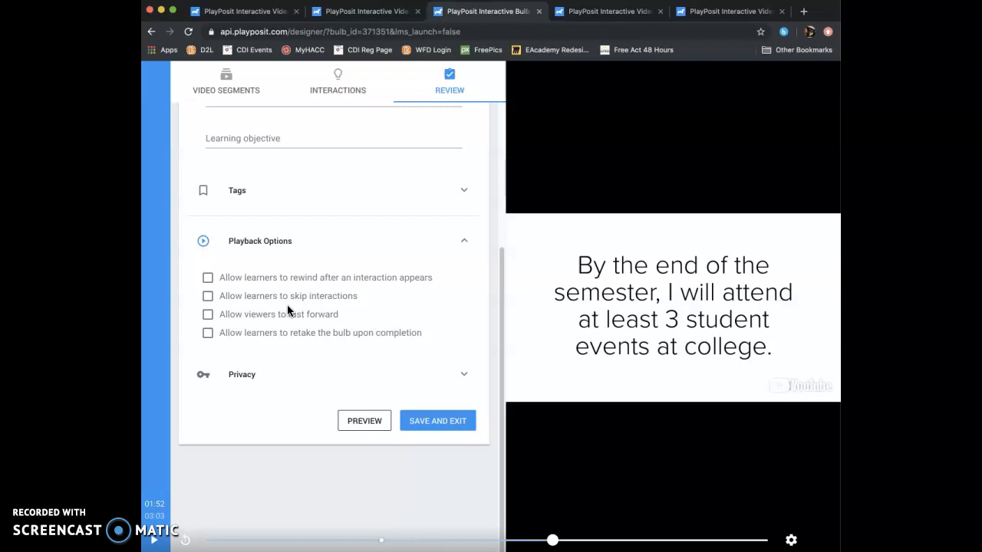
{"action": "left_click", "coordinate": [327, 371]}
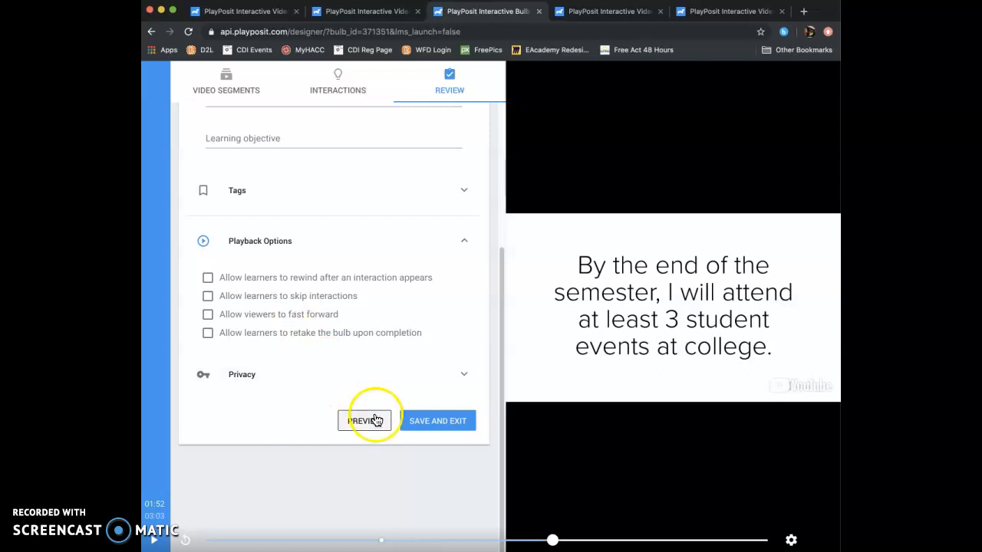
{"action": "left_click", "coordinate": [424, 424]}
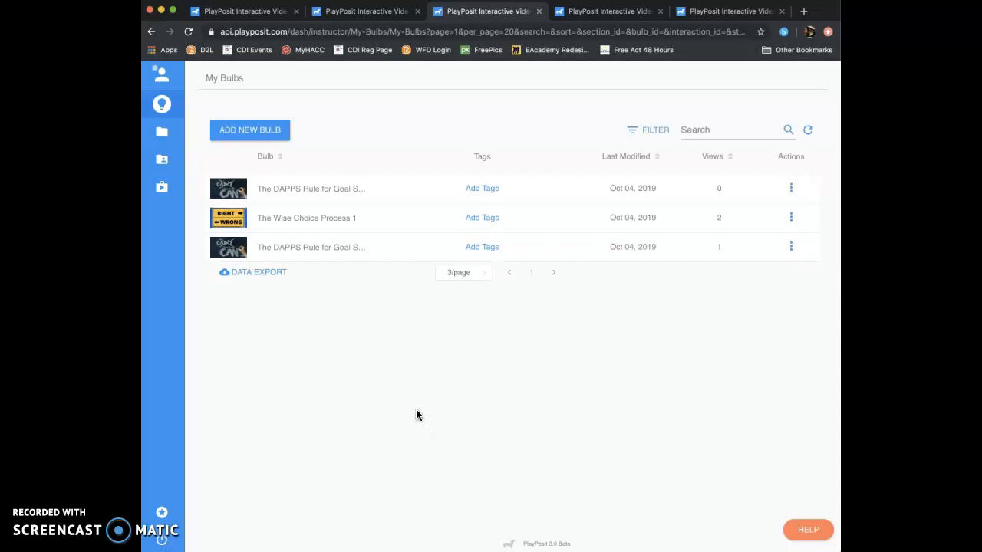
{"action": "left_click", "coordinate": [494, 189]}
Create a new class named "Testing", picking dark blue #0C3684 as its class folder color, and save it.
{"action": "mouse_move", "coordinate": [164, 158]}
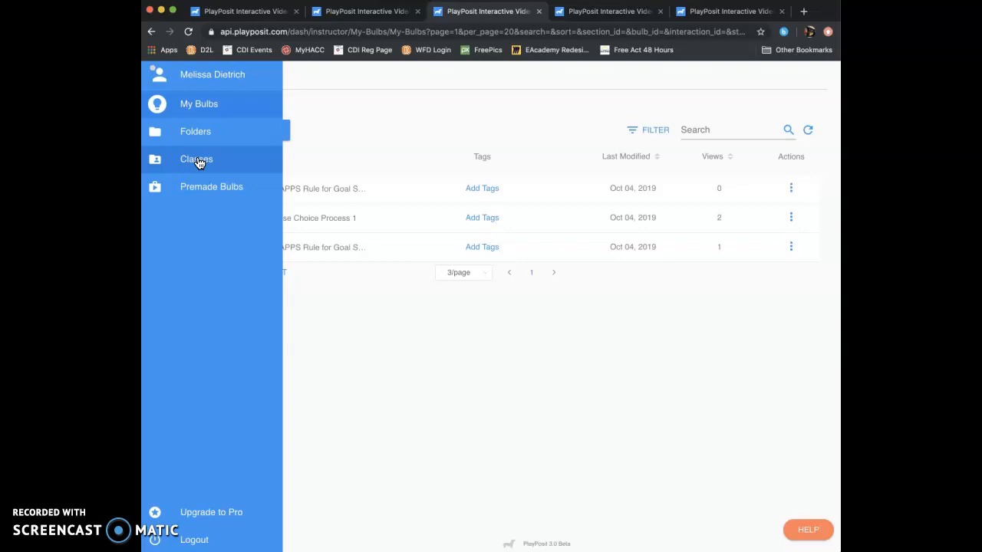
{"action": "left_click", "coordinate": [198, 161]}
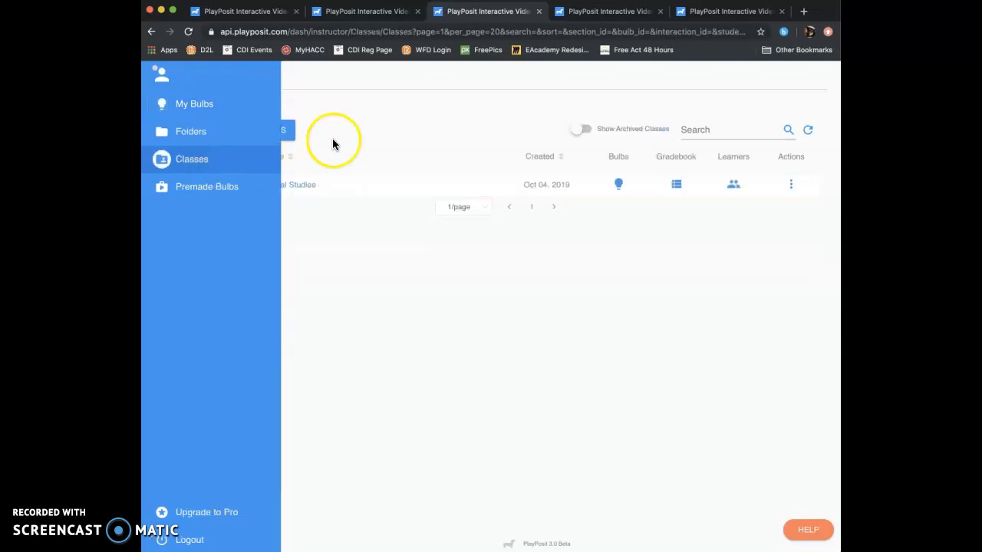
{"action": "left_click", "coordinate": [258, 134]}
{"action": "left_click", "coordinate": [393, 200]}
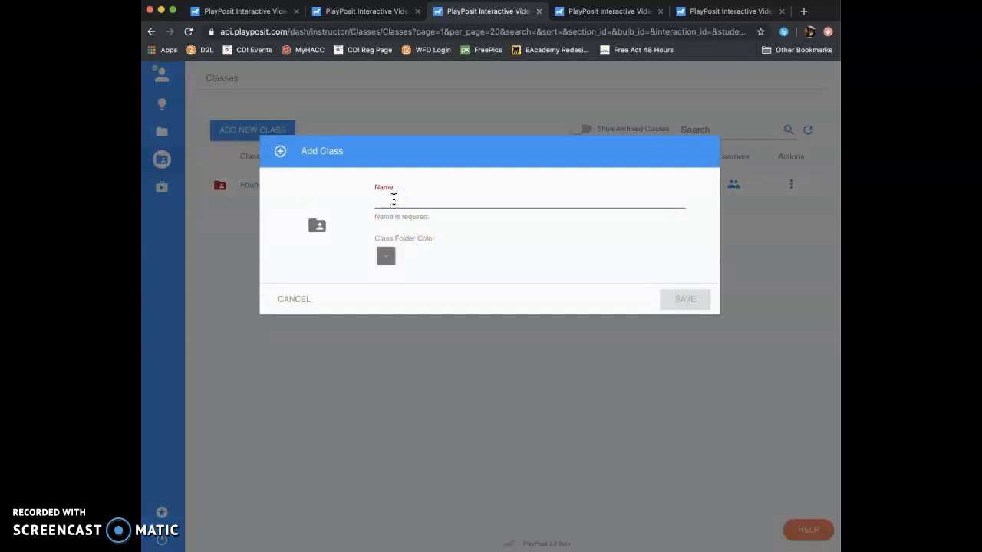
{"action": "type", "text": "Testing"}
{"action": "left_click", "coordinate": [387, 255]}
{"action": "left_click", "coordinate": [450, 305]}
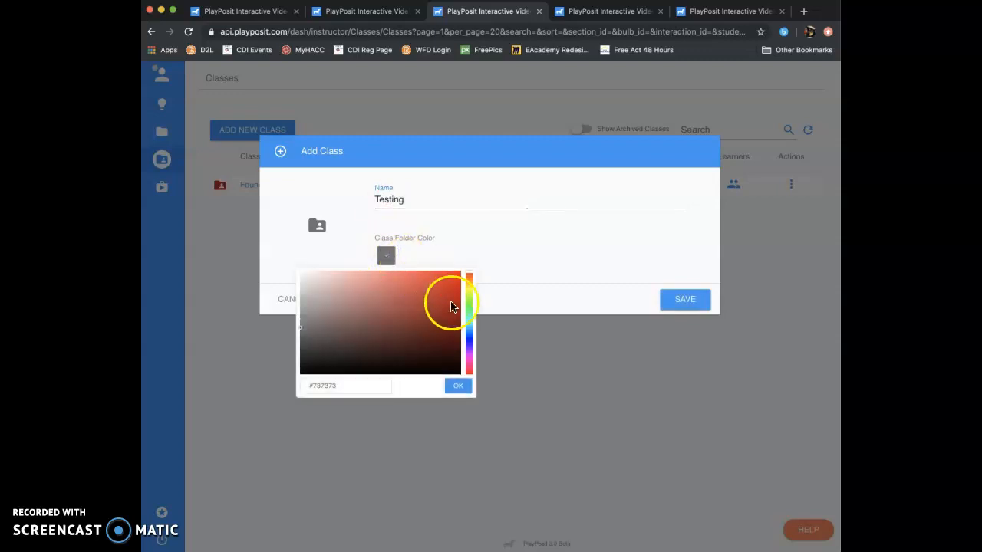
{"action": "left_click", "coordinate": [467, 331]}
{"action": "left_click", "coordinate": [445, 321]}
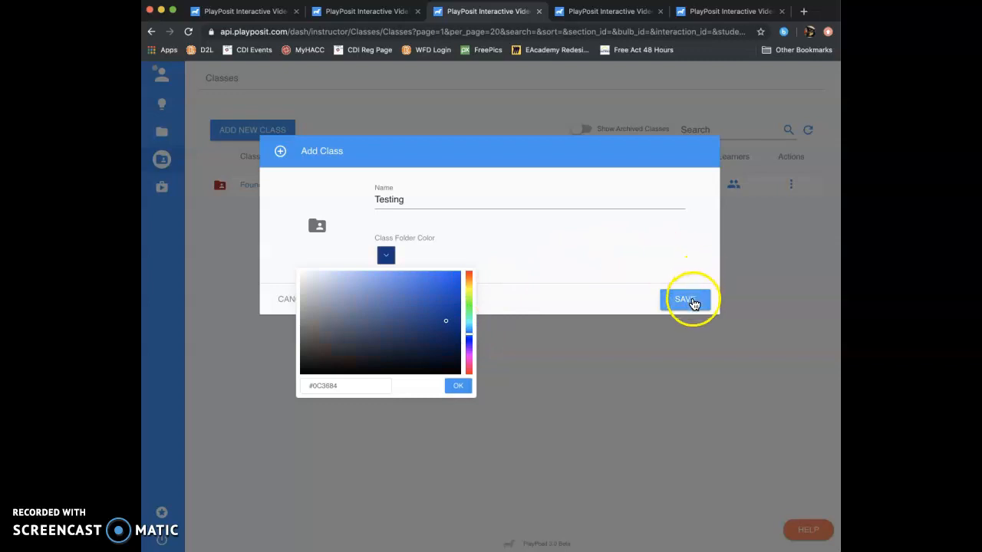
{"action": "left_click", "coordinate": [693, 301]}
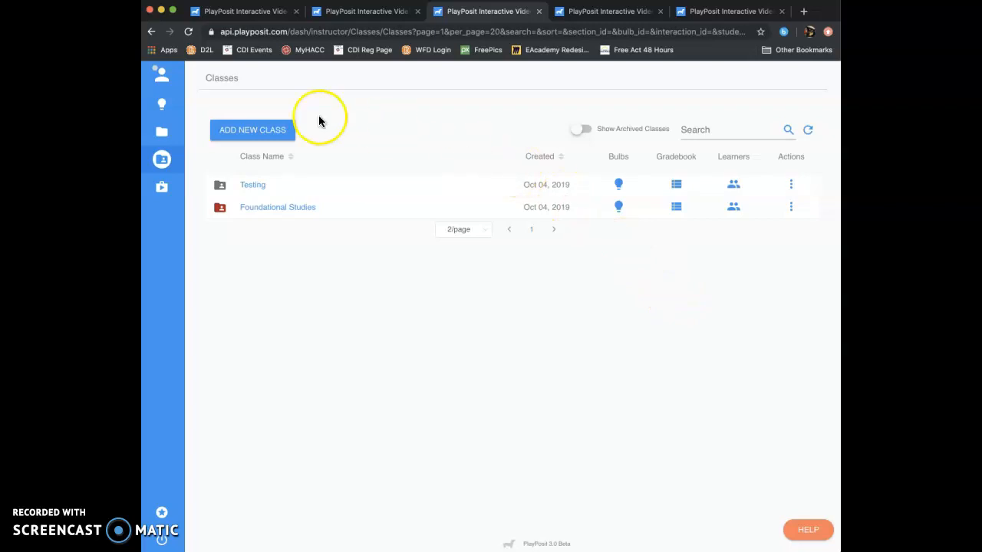
Assign the newest The DAPPS Rule for Goal Setting bulb to the Testing class with the due date 10/13/2019 12:00 AM.
{"action": "mouse_move", "coordinate": [176, 131]}
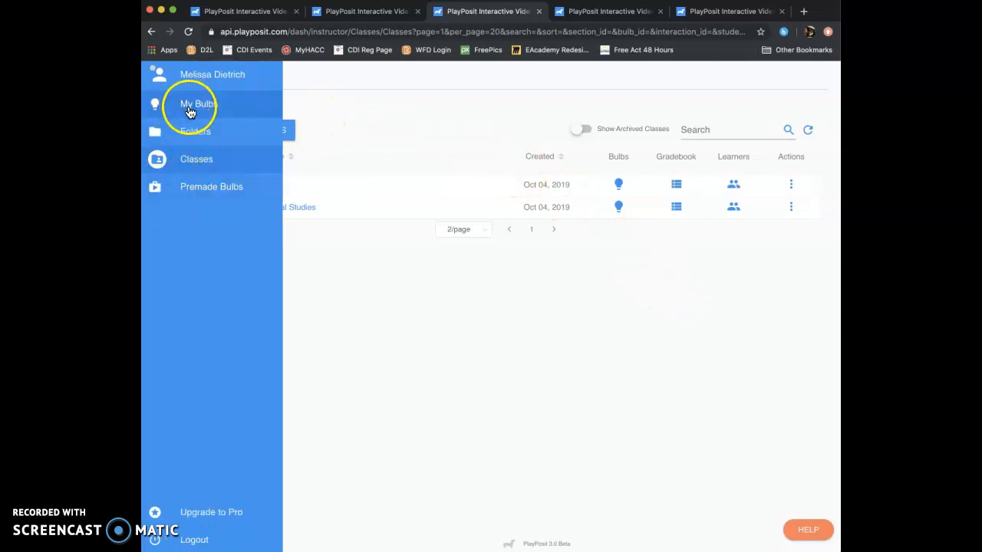
{"action": "left_click", "coordinate": [190, 105]}
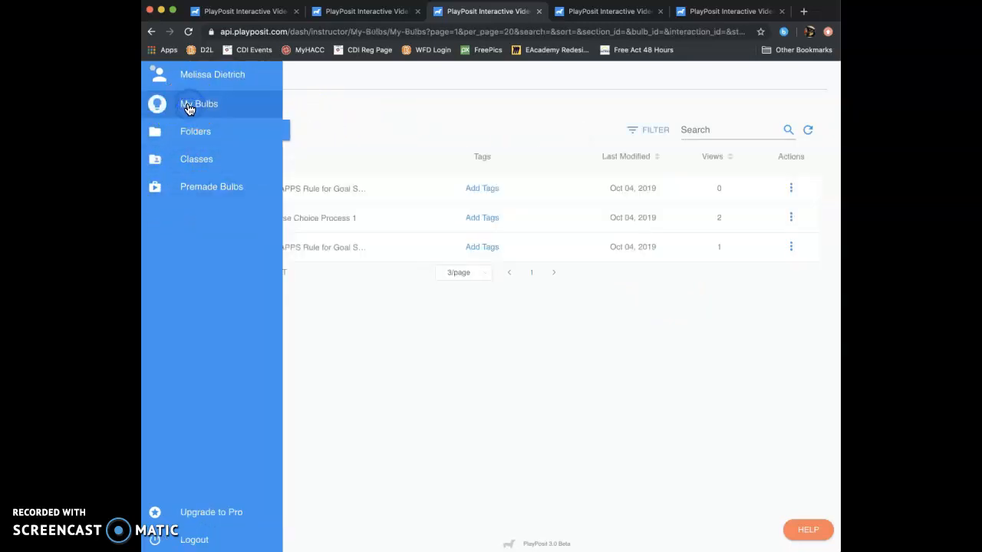
{"action": "left_click", "coordinate": [792, 188]}
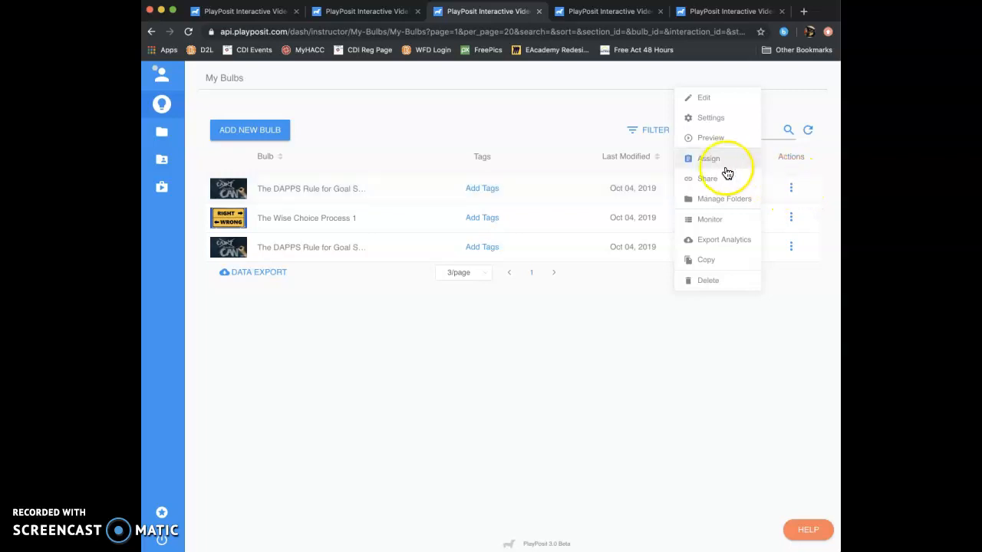
{"action": "left_click", "coordinate": [709, 160]}
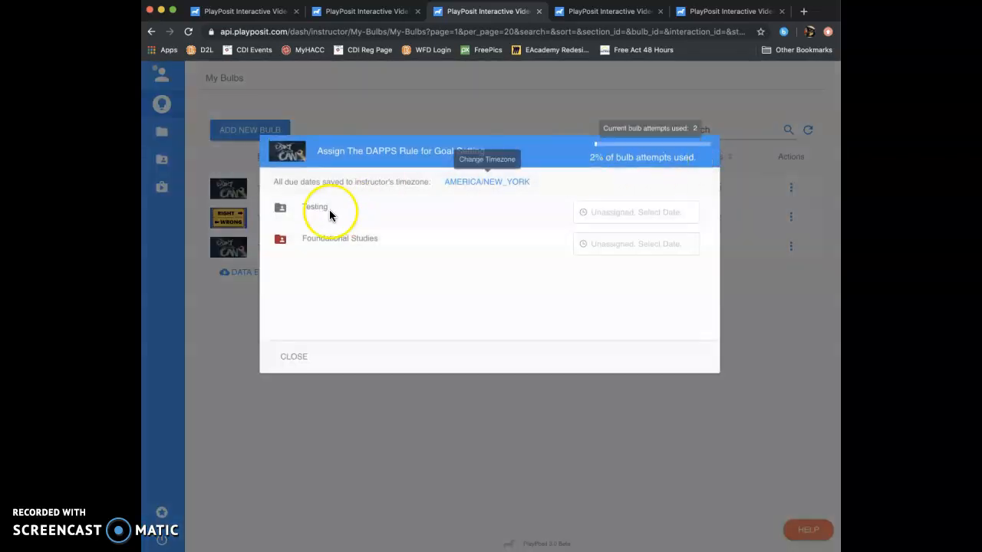
{"action": "left_click", "coordinate": [640, 212]}
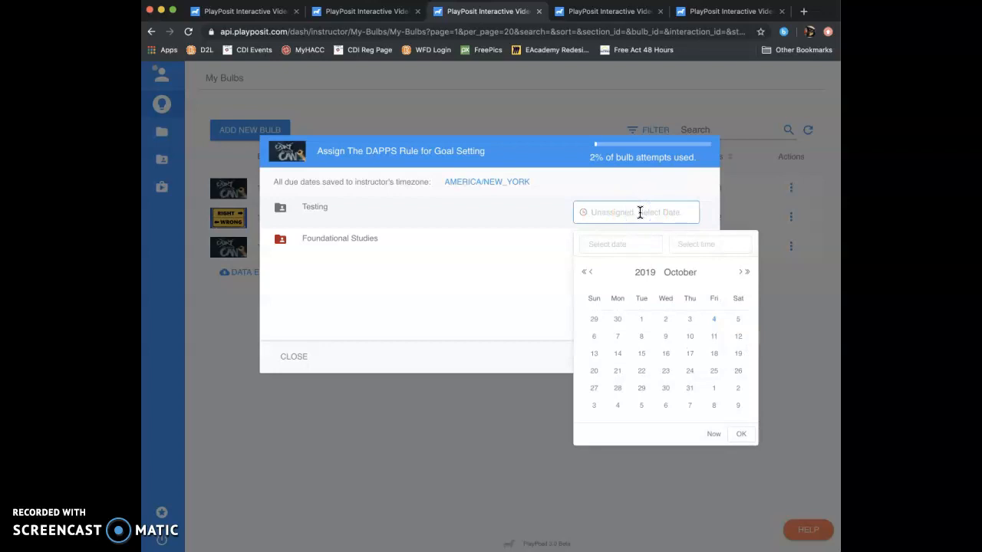
{"action": "left_click", "coordinate": [597, 358]}
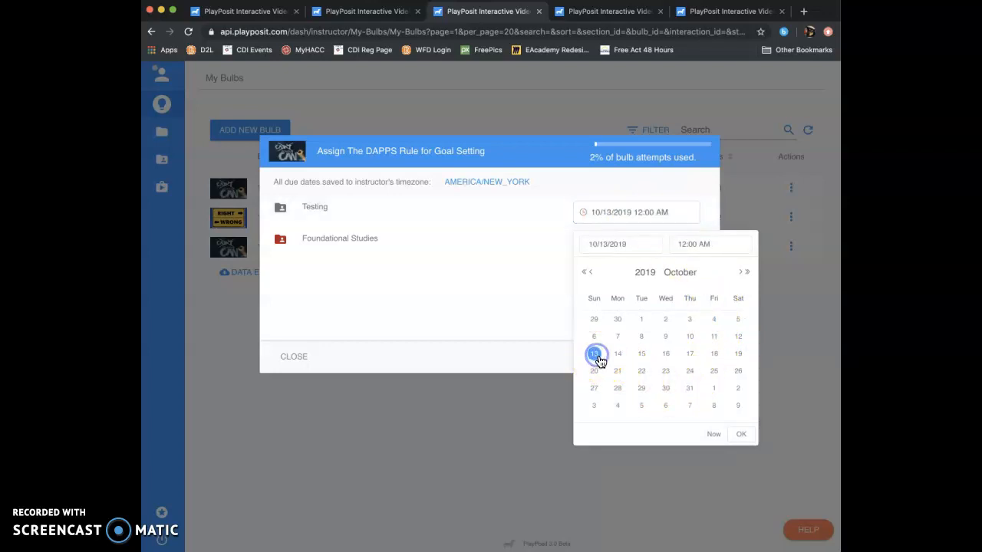
{"action": "left_click", "coordinate": [740, 434]}
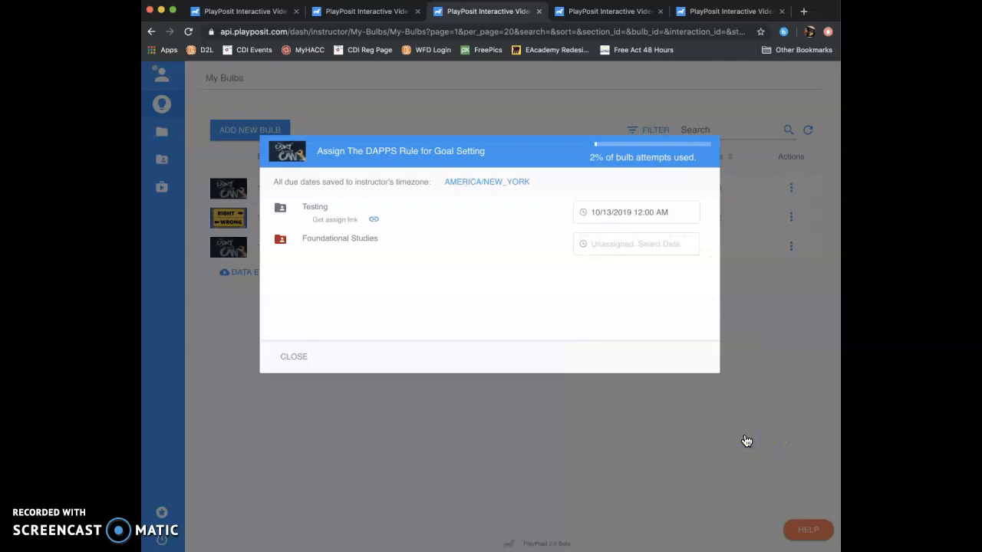
{"action": "left_click", "coordinate": [300, 357]}
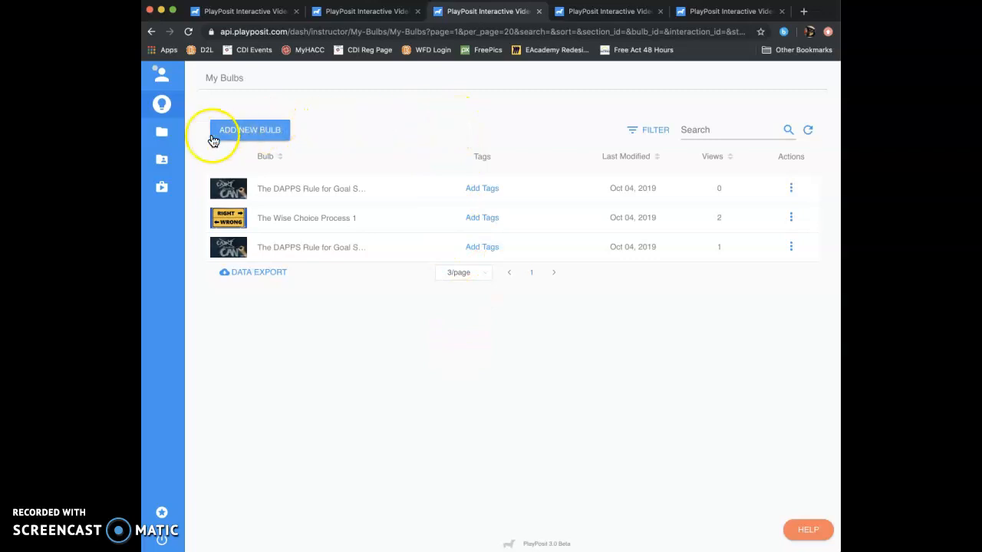
Look over the bulbs and the learner list of the Foundational Studies class.
{"action": "mouse_move", "coordinate": [158, 161]}
{"action": "left_click", "coordinate": [198, 162]}
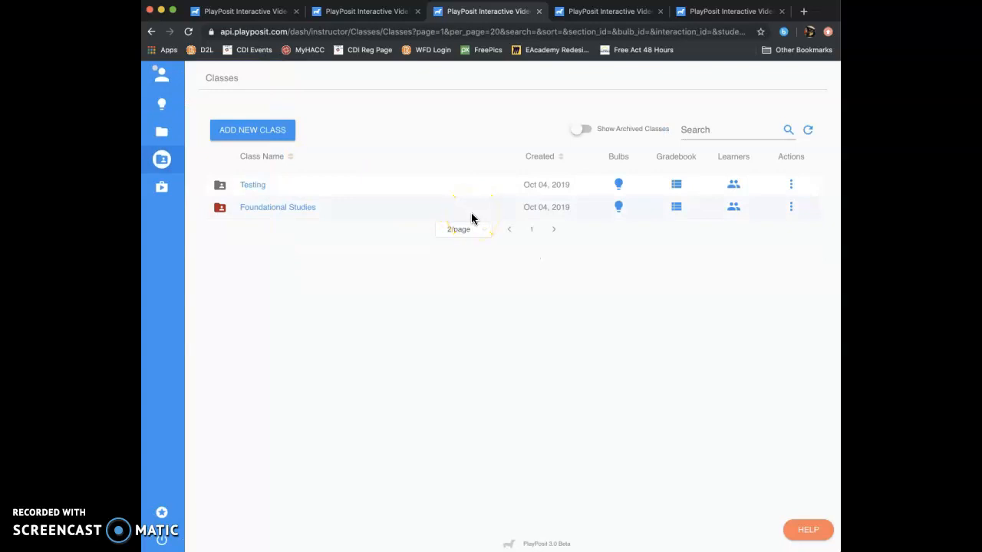
{"action": "left_click", "coordinate": [283, 208]}
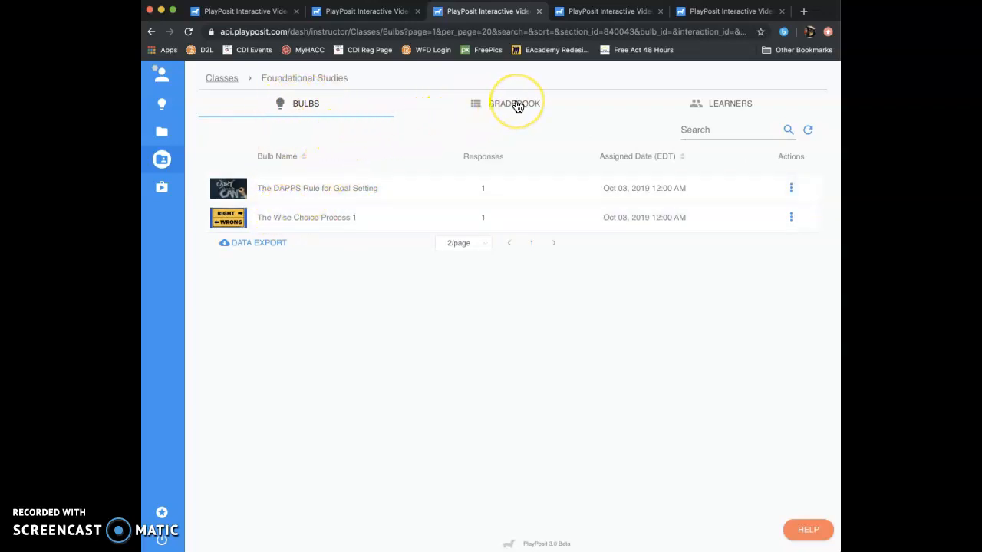
{"action": "left_click", "coordinate": [721, 107]}
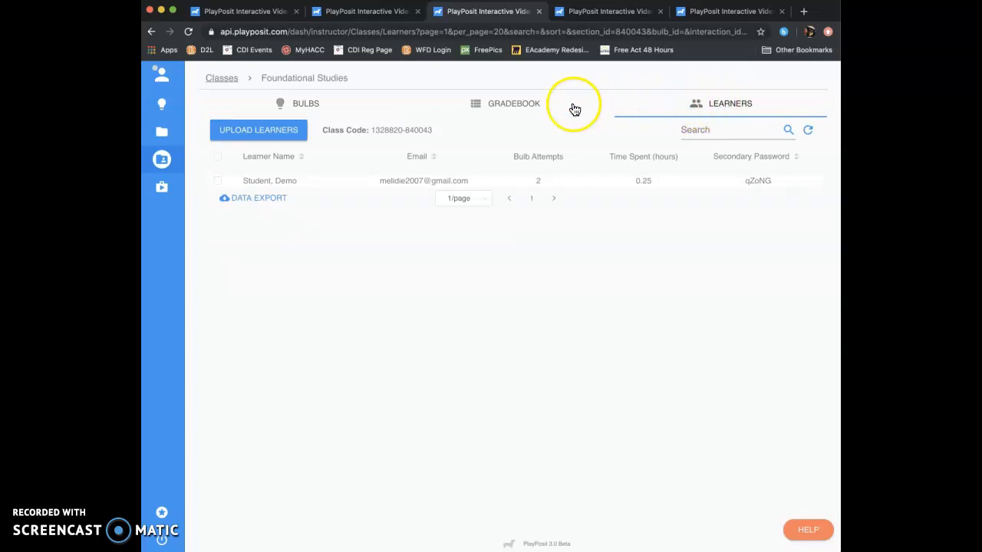
Open the learner upload options for Foundational Studies and copy the class enrollment URL.
{"action": "left_click", "coordinate": [280, 133]}
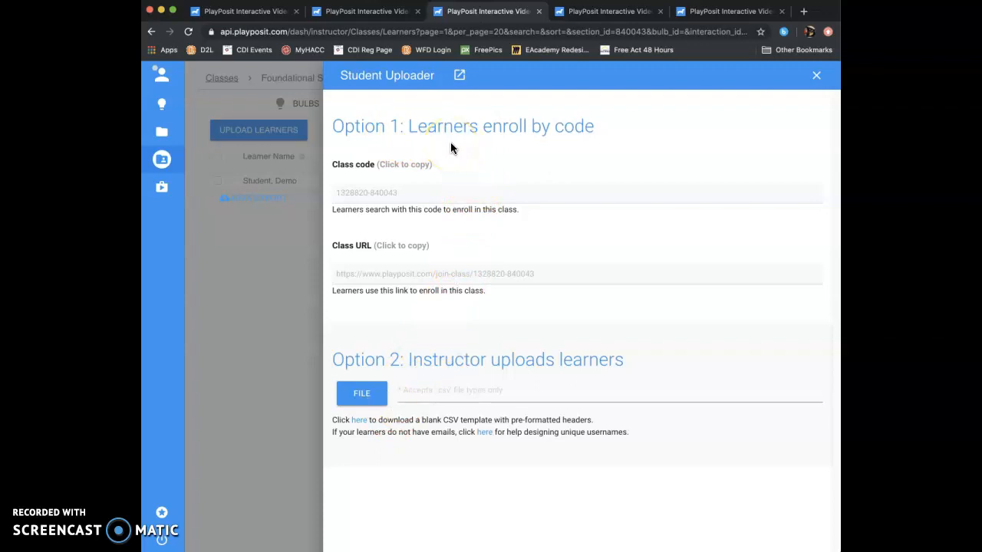
{"action": "left_click", "coordinate": [444, 197]}
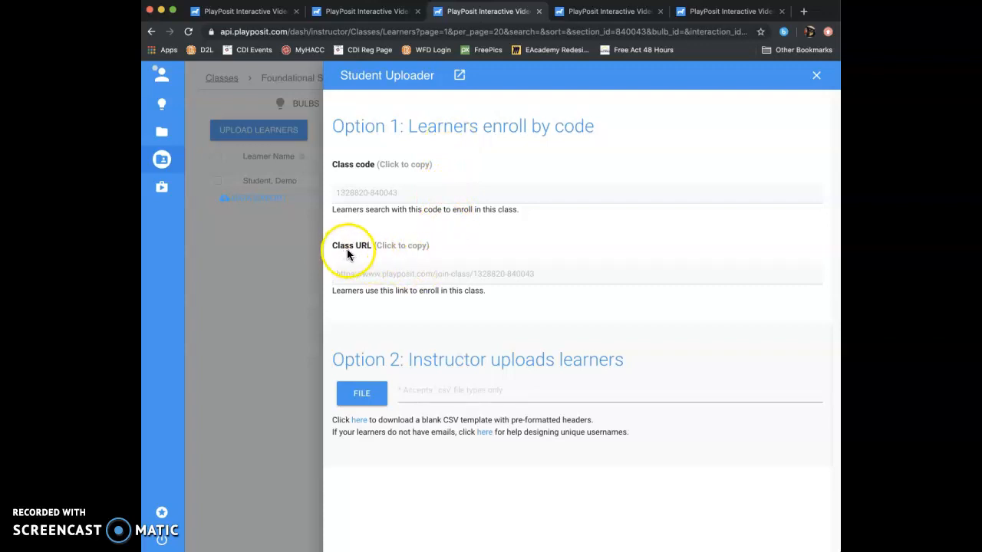
{"action": "left_click", "coordinate": [544, 276]}
{"action": "left_click_drag", "start_coordinate": [543, 276], "coordinate": [338, 274]}
{"action": "right_click", "coordinate": [349, 273]}
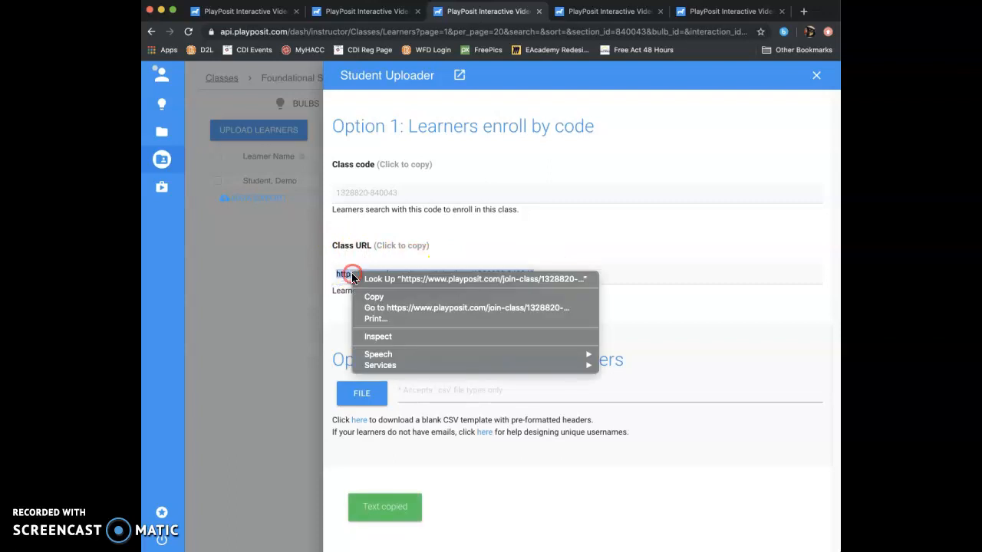
{"action": "left_click", "coordinate": [375, 295]}
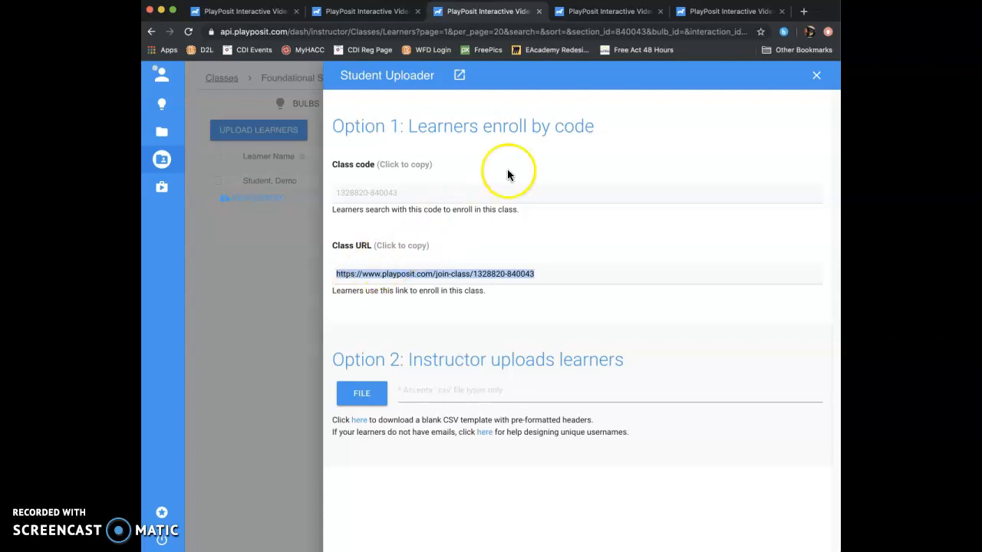
View the bulbs assigned in Foundational Studies from the demo learner's account, and return to the instructor's class page.
{"action": "left_click", "coordinate": [696, 15]}
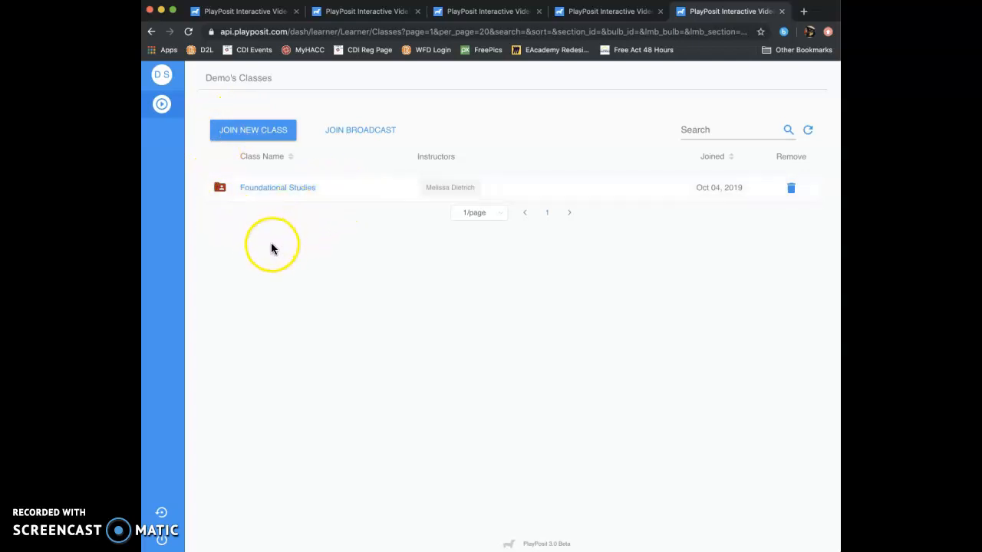
{"action": "left_click", "coordinate": [285, 192]}
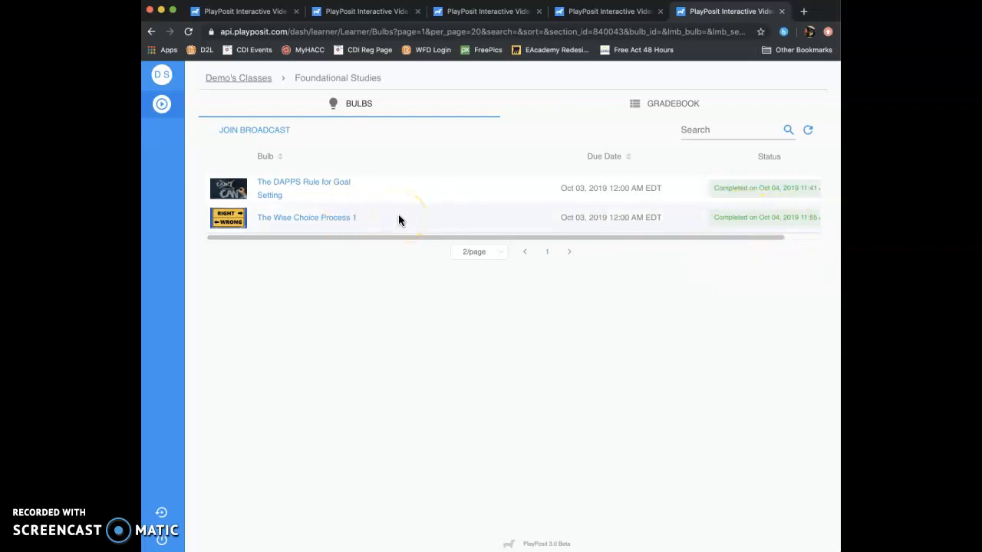
{"action": "left_click", "coordinate": [371, 12]}
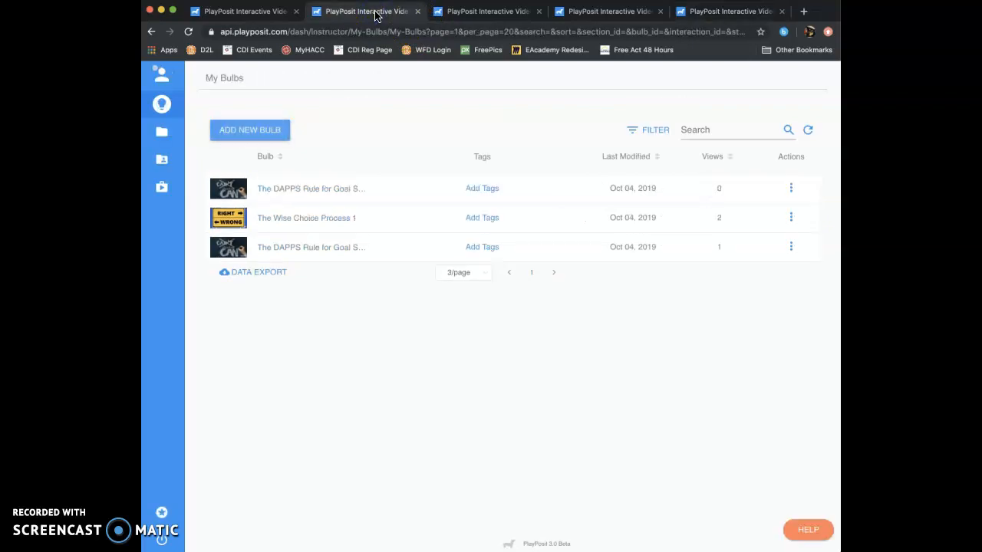
{"action": "left_click", "coordinate": [475, 12]}
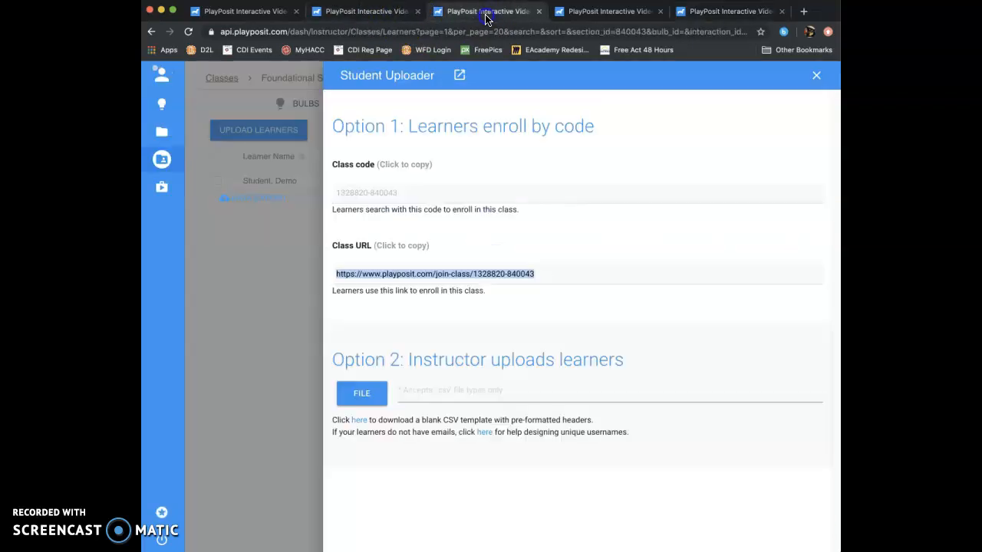
Close the Student Uploader and examine the demo learner's score details for The Wise Choice Process 1 in the gradebook.
{"action": "left_click", "coordinate": [815, 75]}
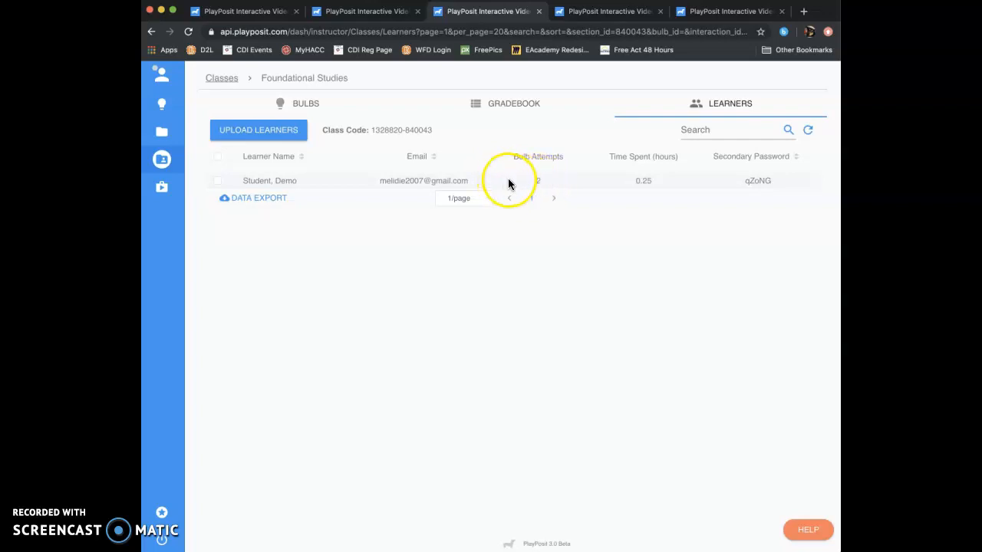
{"action": "left_click", "coordinate": [517, 109]}
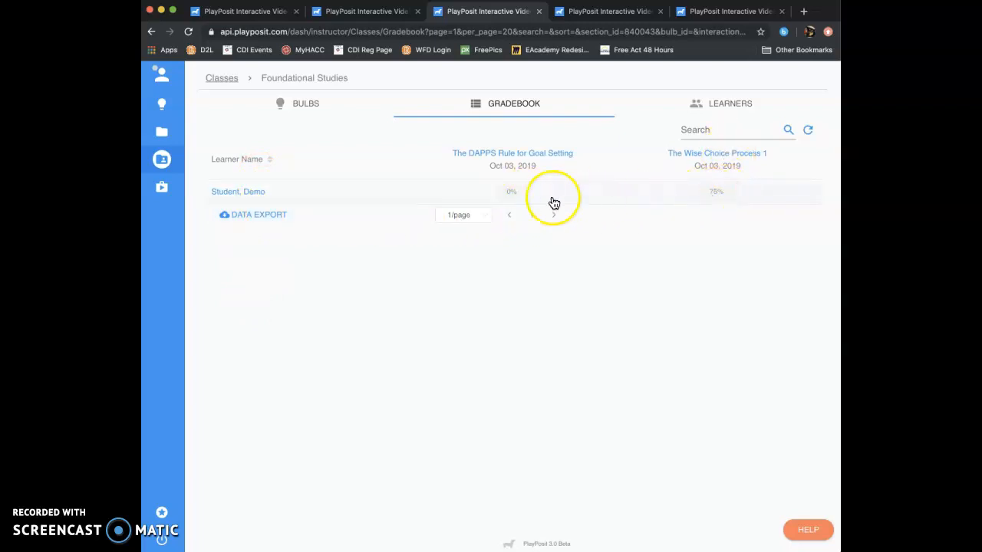
{"action": "left_click", "coordinate": [265, 193]}
{"action": "left_click", "coordinate": [719, 195]}
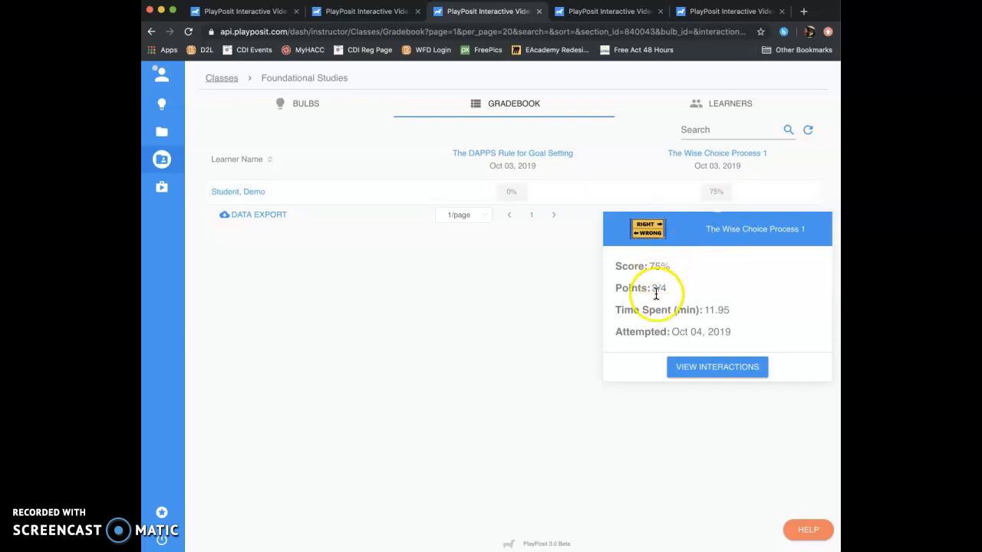
View the learner's interactions for The Wise Choice Process 1, read the written response at 00:02:03 and close it without grading.
{"action": "left_click", "coordinate": [707, 371]}
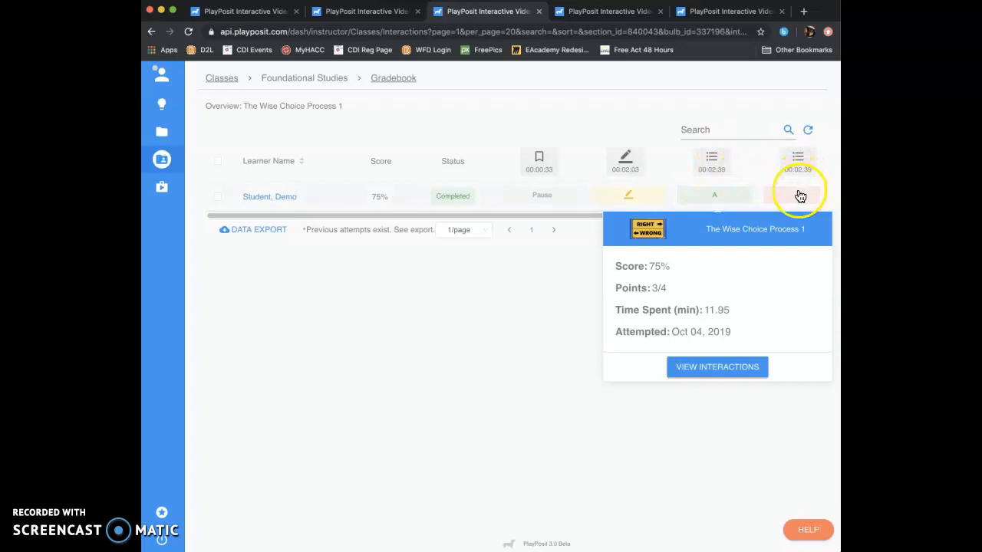
{"action": "mouse_move", "coordinate": [552, 217]}
{"action": "left_mouse_down"}
{"action": "mouse_move", "coordinate": [716, 212]}
{"action": "mouse_move", "coordinate": [587, 210]}
{"action": "left_mouse_up"}
{"action": "left_click", "coordinate": [583, 196]}
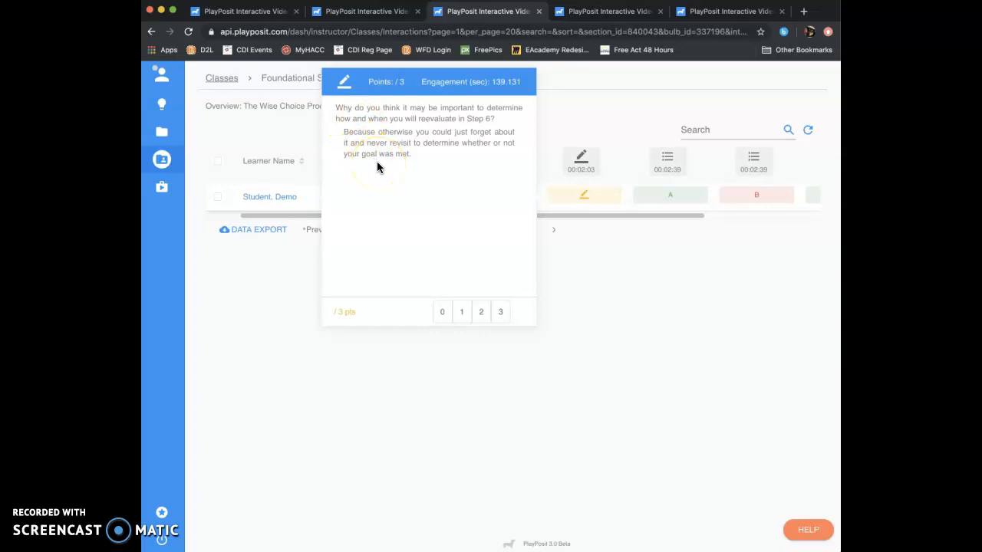
{"action": "left_click", "coordinate": [588, 98]}
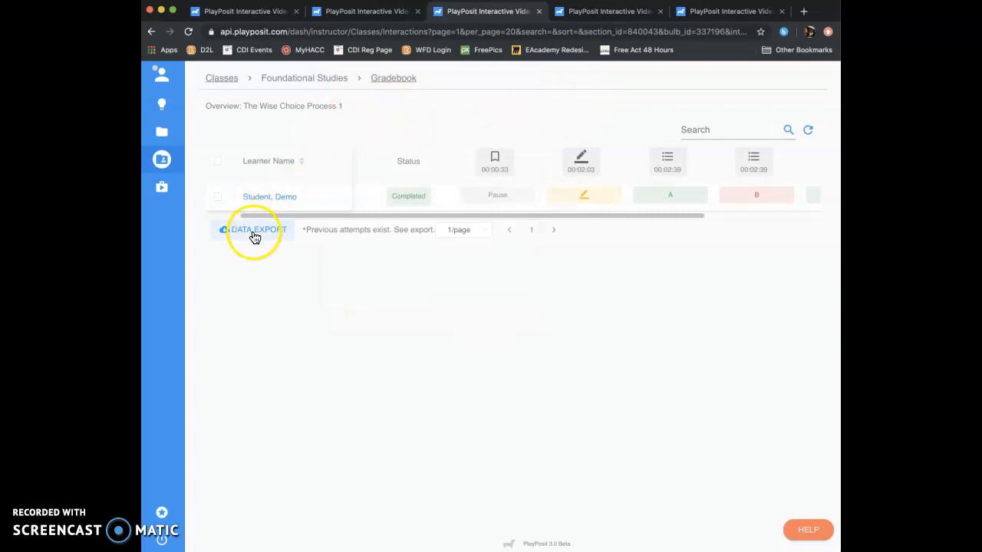